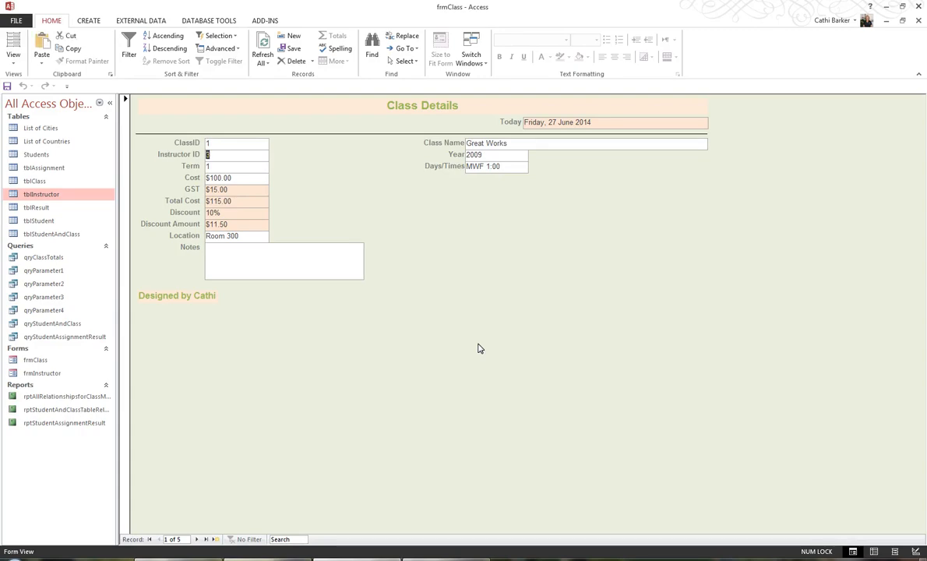
- Move the focus through the Class Details form's fields, starting from Instructor ID, to check the current tab order
key("Tab")
key("Tab")
key("Tab")
key("Tab")
key("Tab")
key("Tab")
left_click(221, 144)
left_click(193, 144)
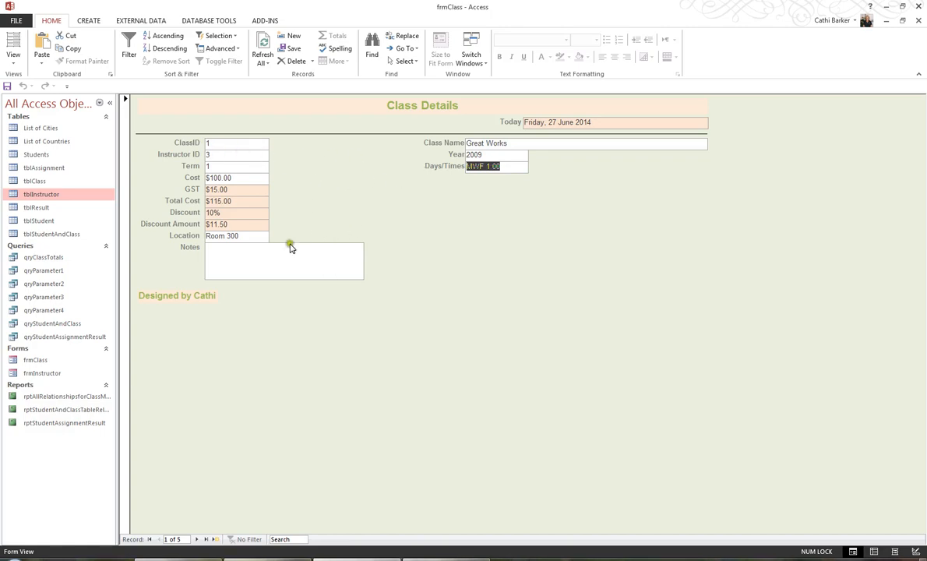
- Open the form in Design View and copy the GST text box's formatting onto the ClassID text box
left_click(12, 62)
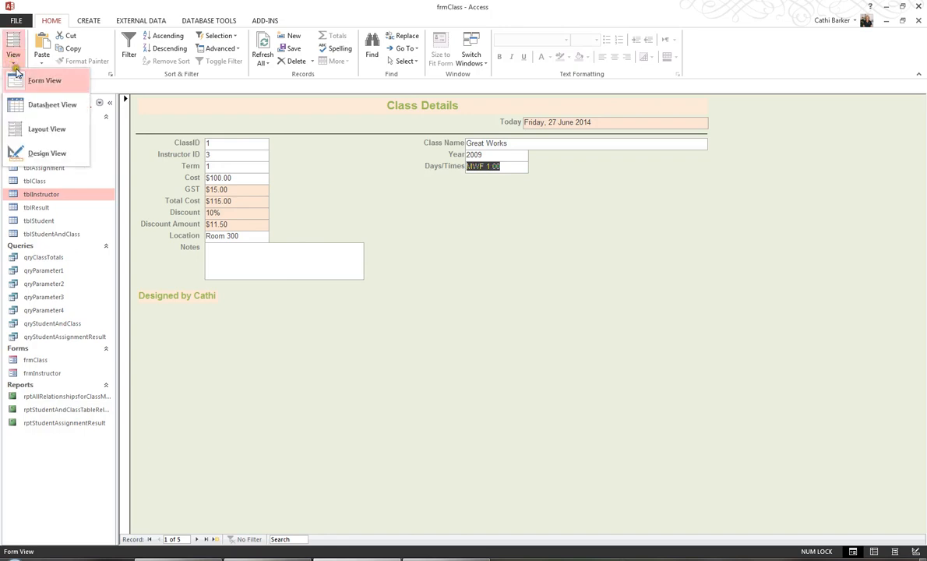
left_click(36, 153)
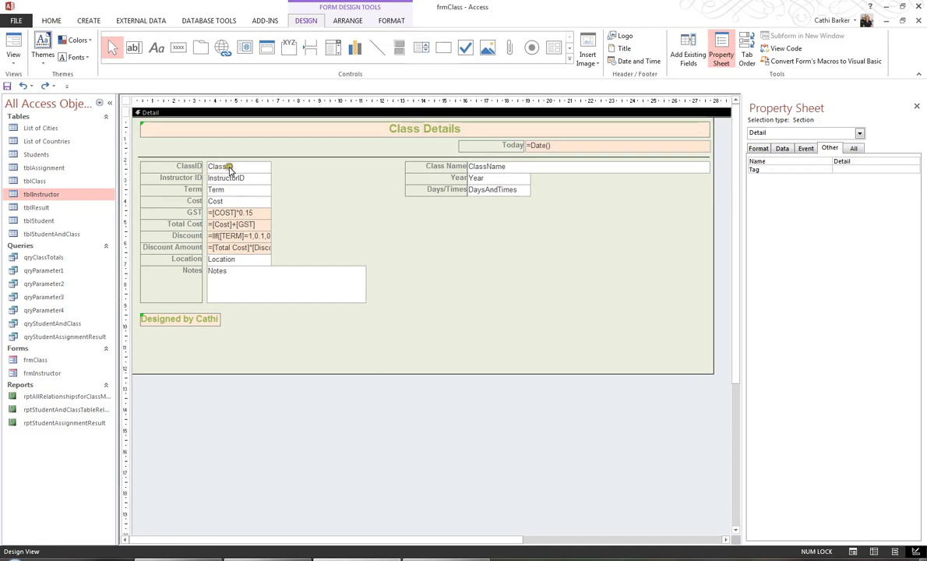
left_click(231, 218)
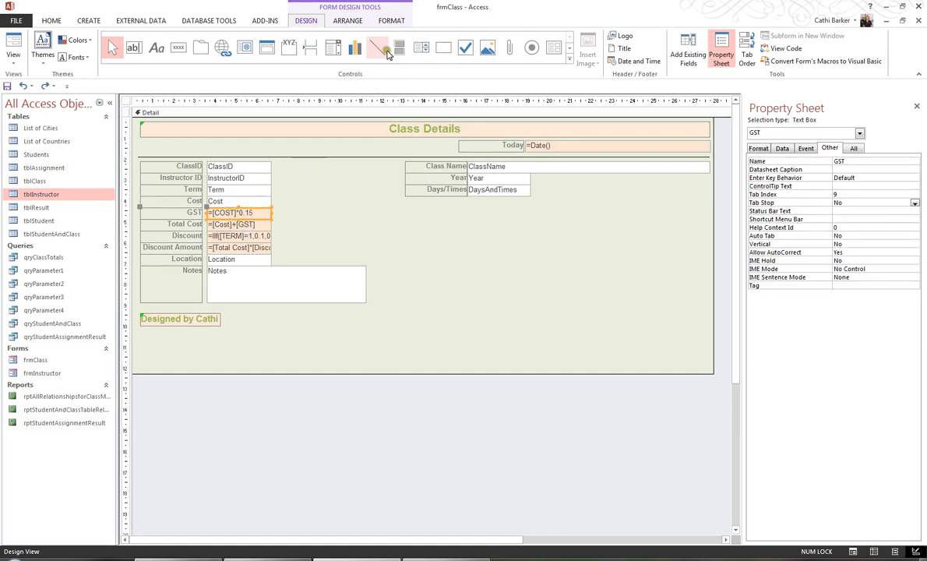
left_click(393, 21)
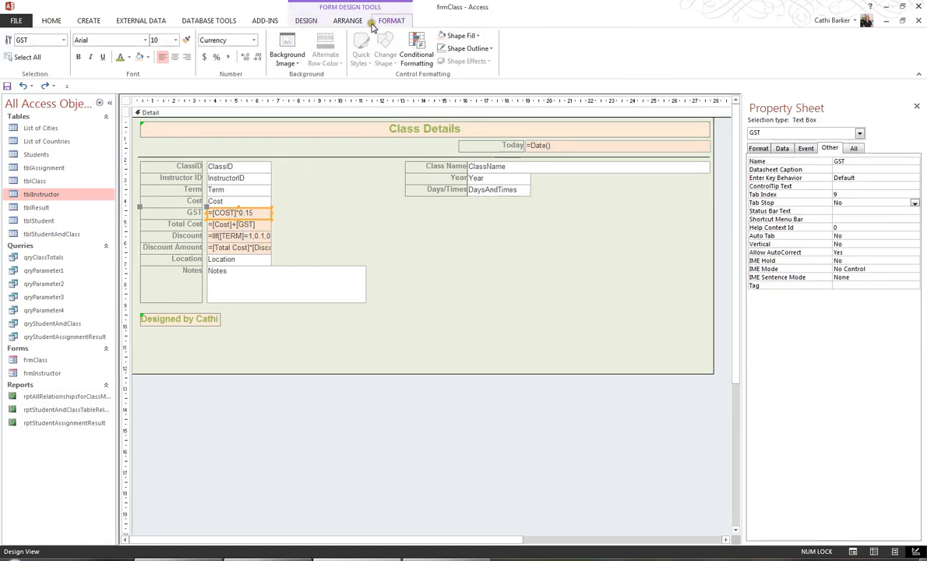
left_click(188, 40)
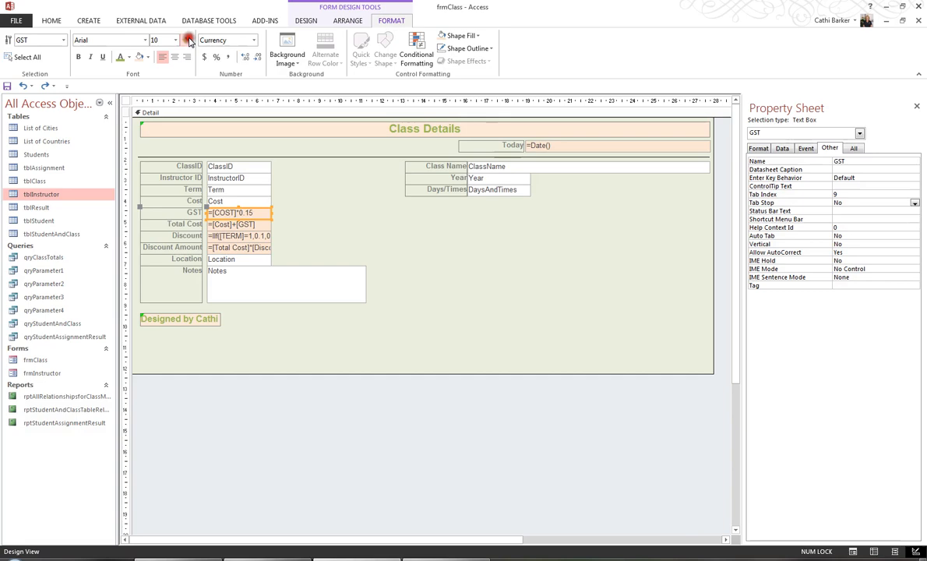
left_click(236, 168)
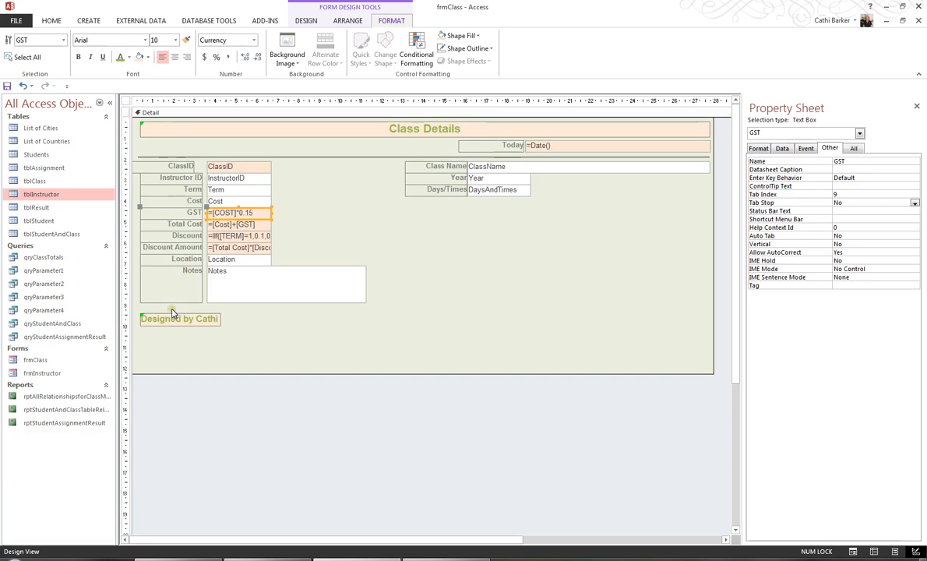
- Align the column of field labels from ClassID to Notes to the right
left_click_drag(173, 310, 179, 163)
left_click(349, 21)
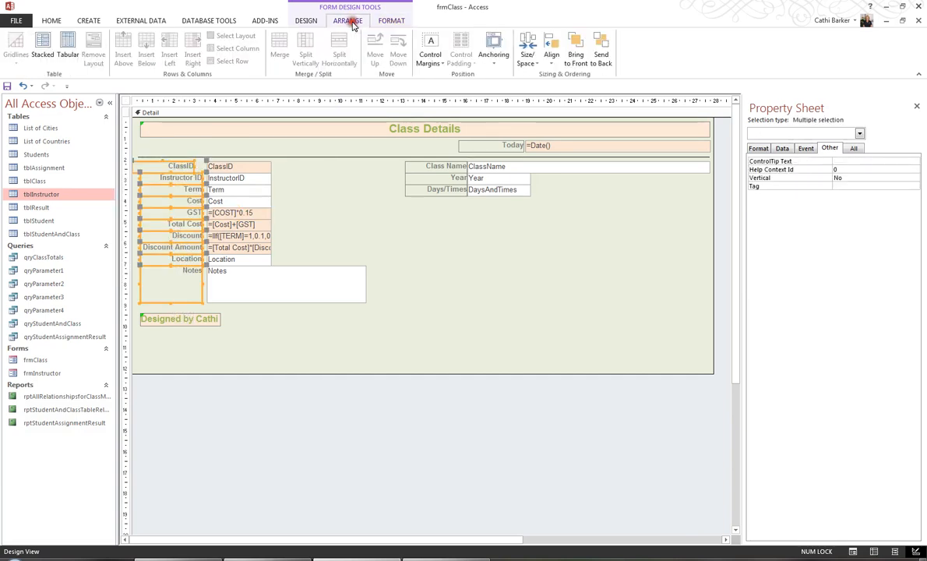
left_click(553, 61)
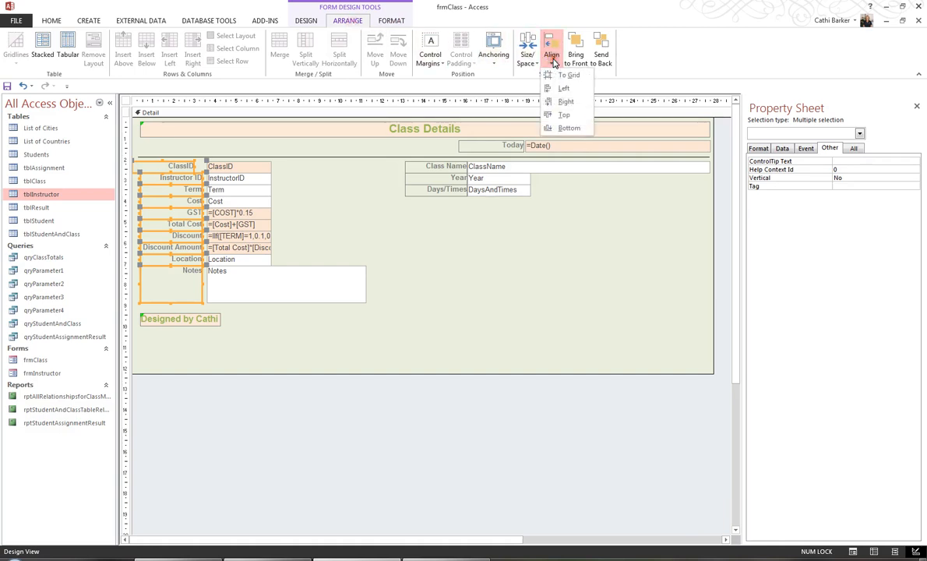
left_click(564, 102)
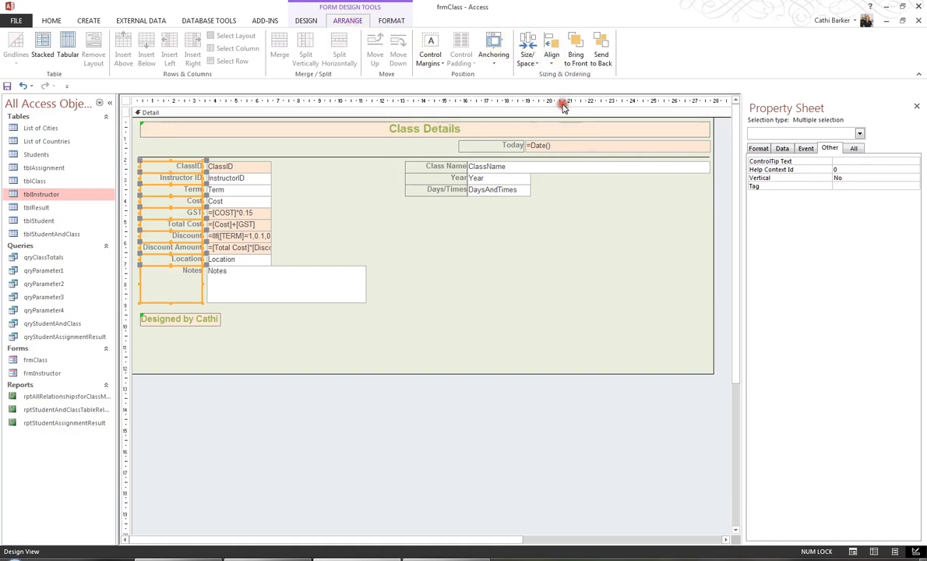
left_click(335, 187)
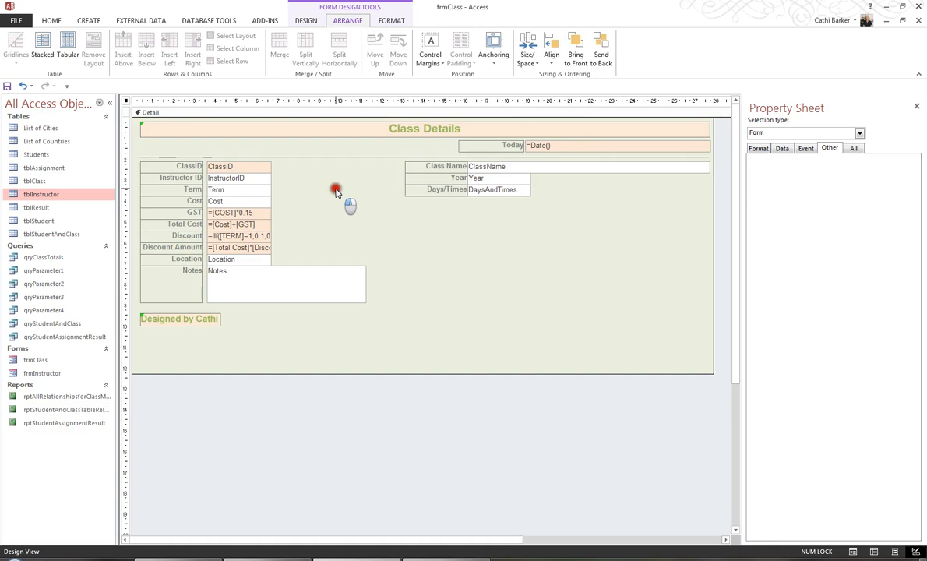
- Set the Tab Stop property of the ClassID text box to No
left_click(261, 166)
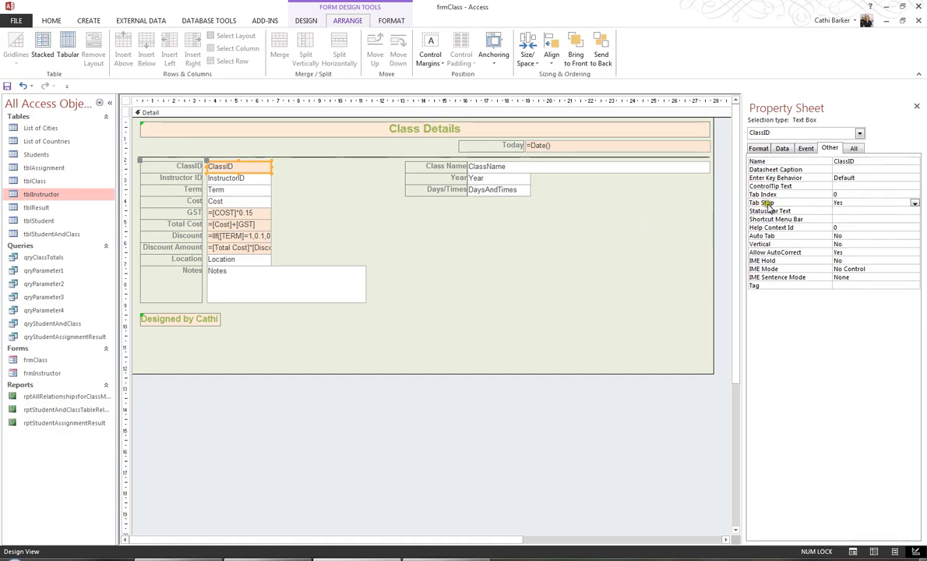
double_click(769, 204)
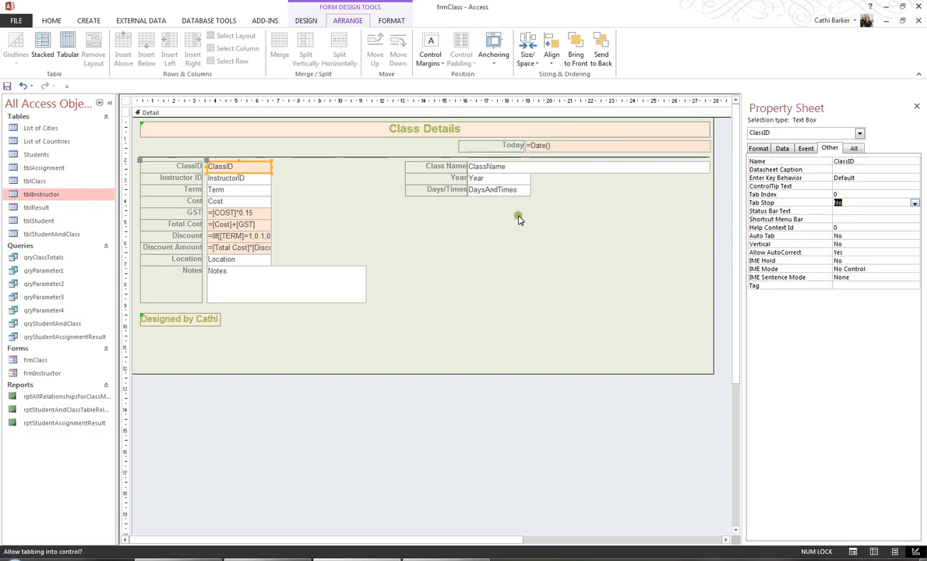
left_click(299, 182)
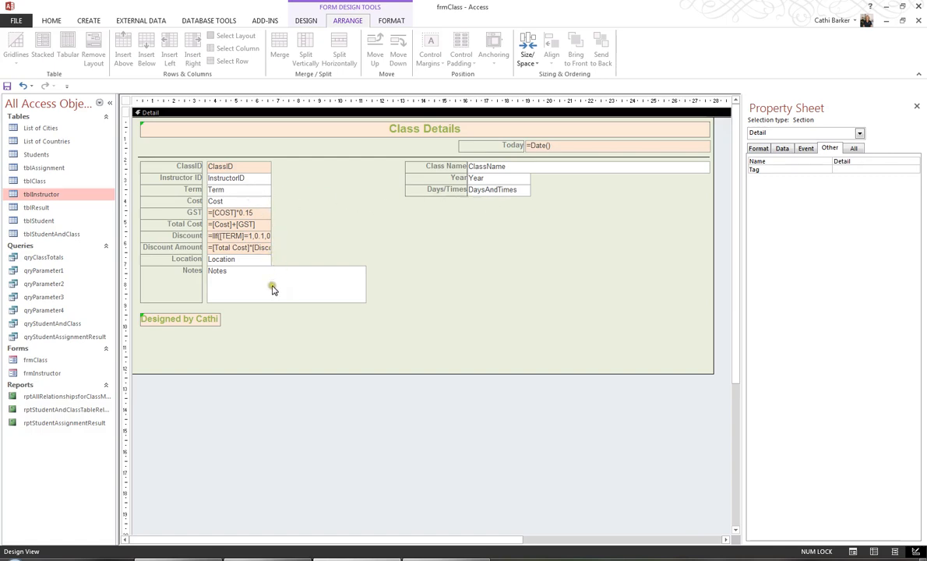
- Open the Detail section's tab order and move ClassName directly after ClassID
right_click(354, 228)
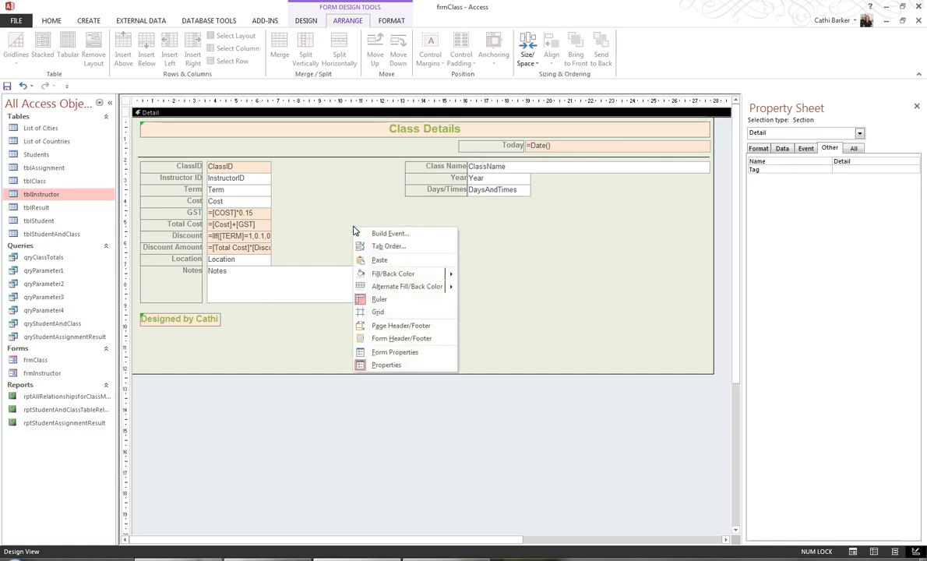
left_click(382, 247)
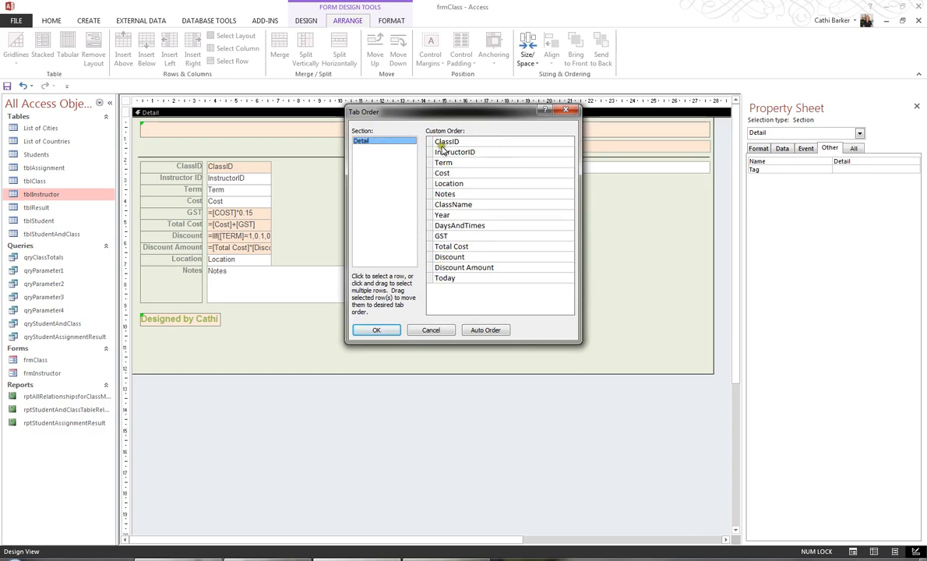
left_click_drag(448, 114, 432, 215)
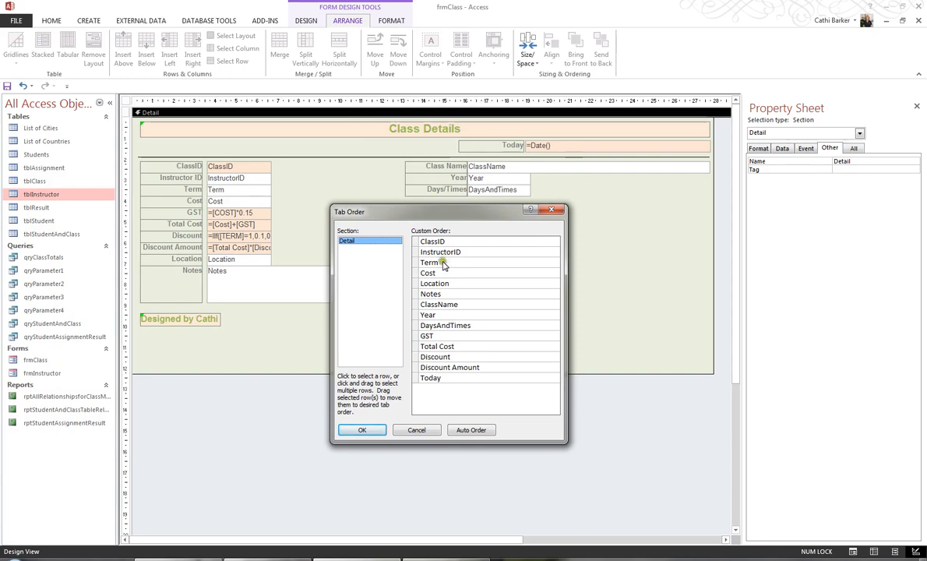
left_click(415, 305)
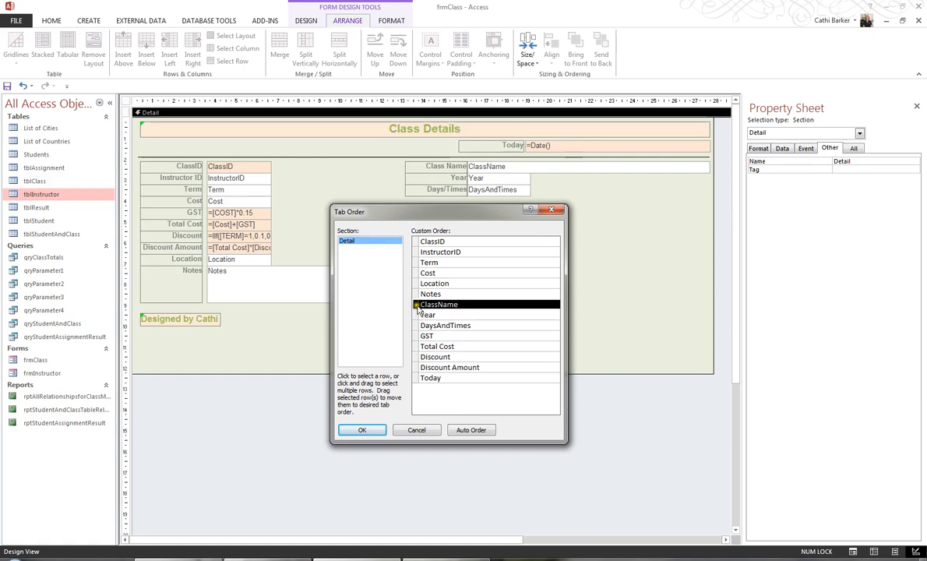
left_click_drag(417, 308, 418, 253)
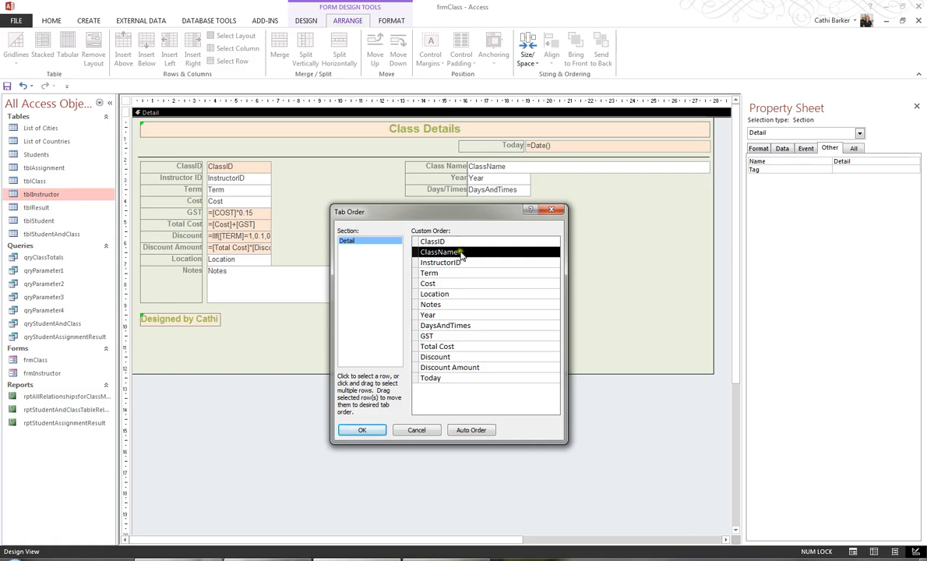
- In the custom tab order, move Year directly after InstructorID and DaysAndTimes directly after Term
left_click(416, 315)
left_click_drag(416, 315, 420, 278)
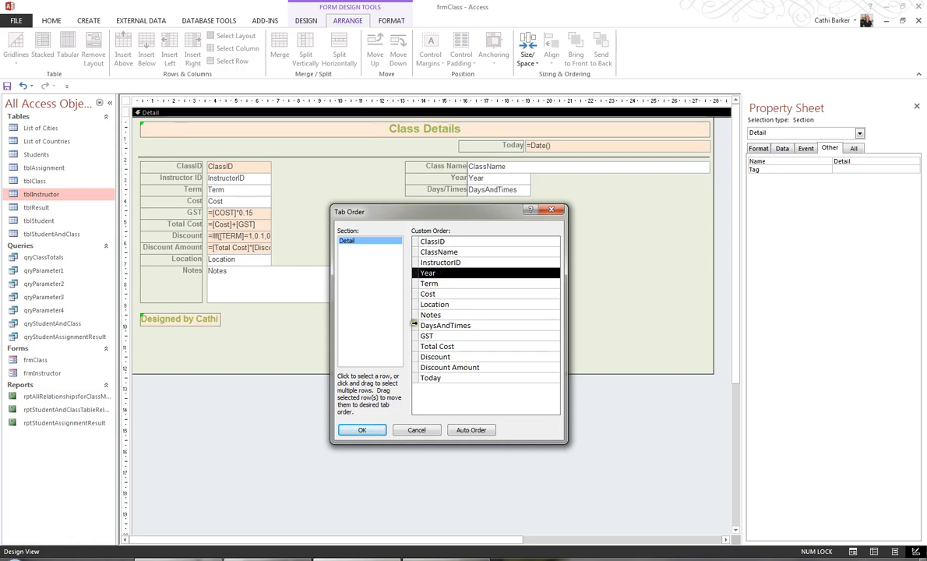
left_click_drag(414, 326, 419, 296)
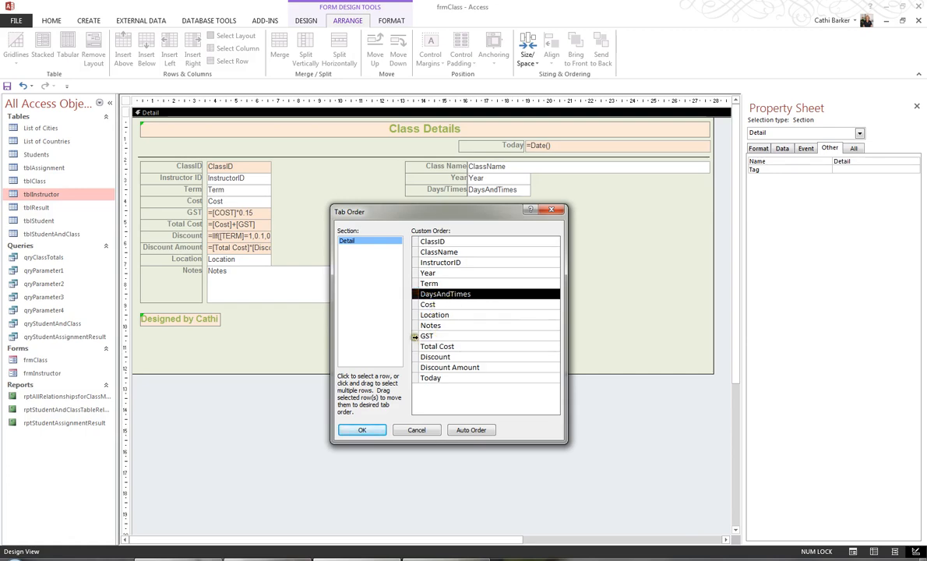
- Move GST, Total Cost, Discount and Discount Amount after Cost, place Today first, and apply the tab order
left_click_drag(415, 337, 421, 310)
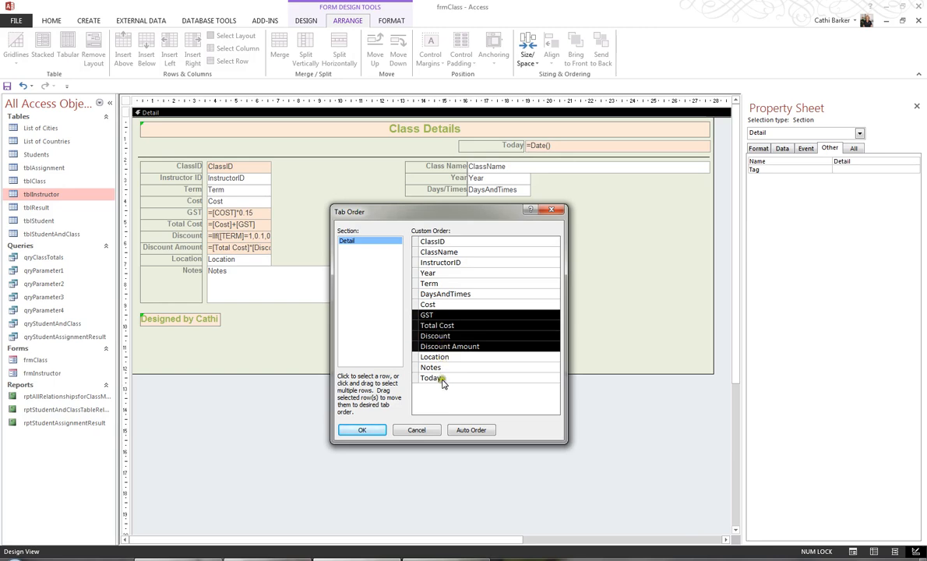
left_click(414, 378)
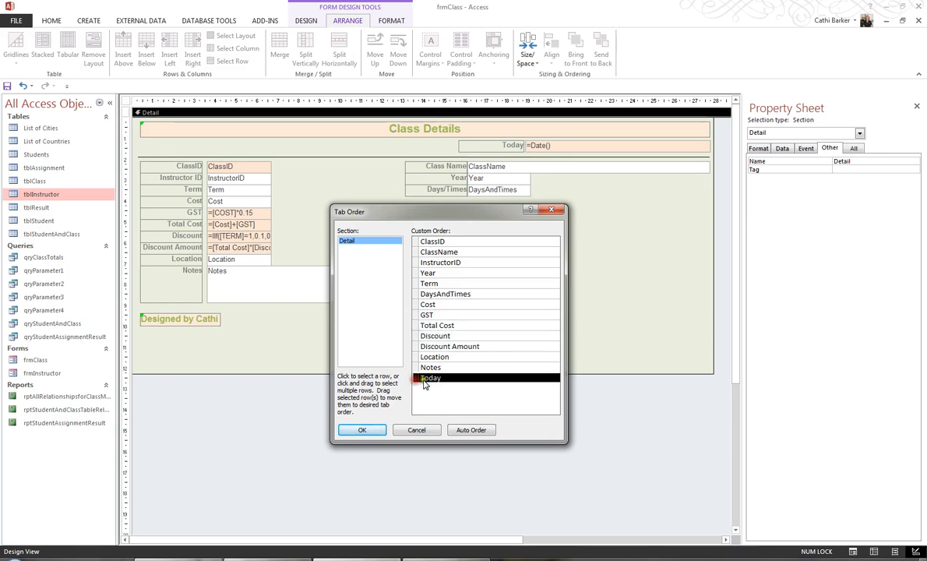
left_click_drag(416, 382, 415, 247)
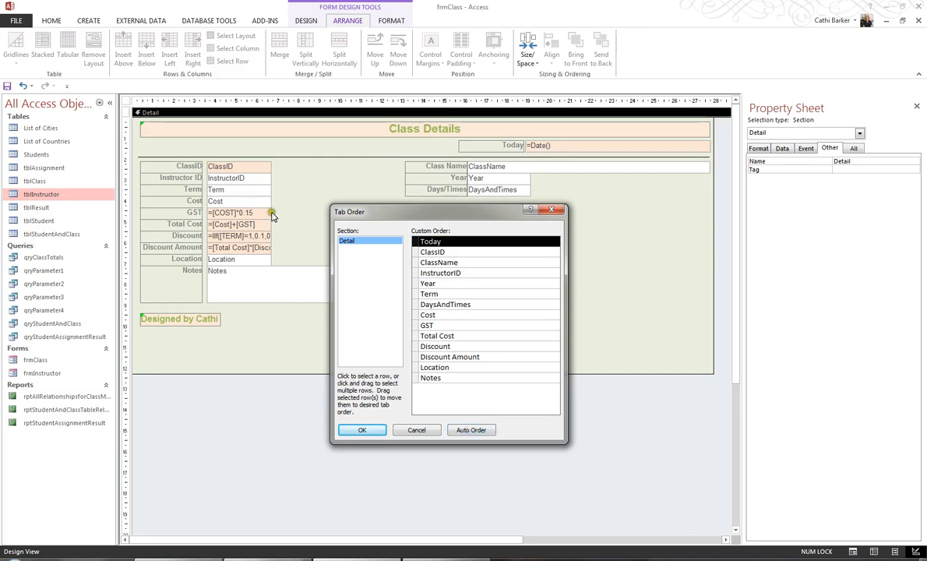
left_click(456, 369)
left_click(380, 432)
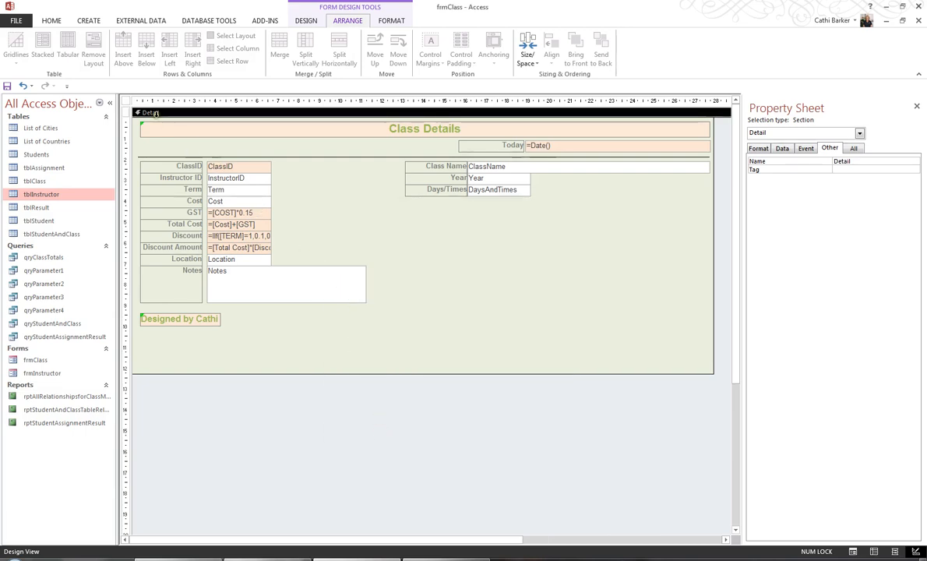
- Display the form in Form View and move through its fields from Class Name to Notes to test the new tab order
left_click(51, 20)
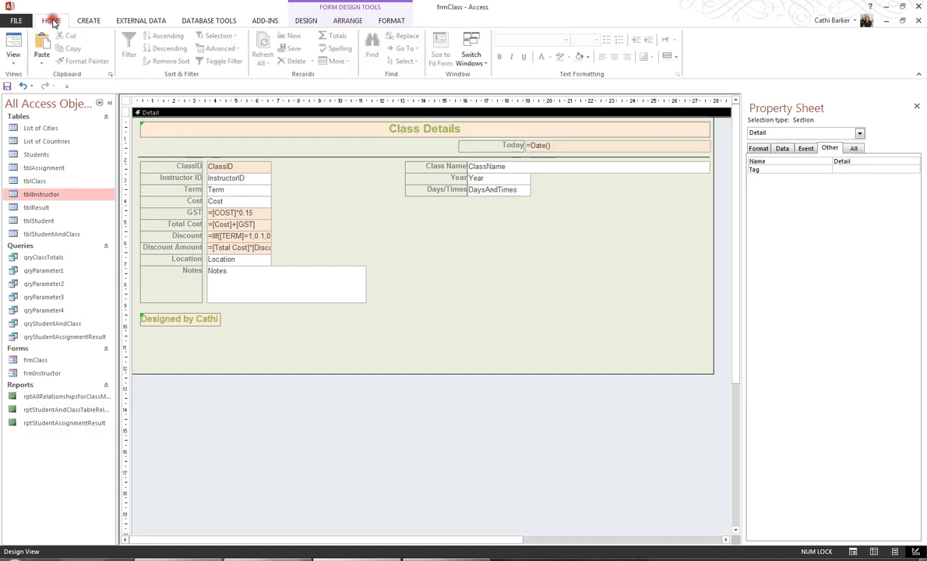
left_click(11, 58)
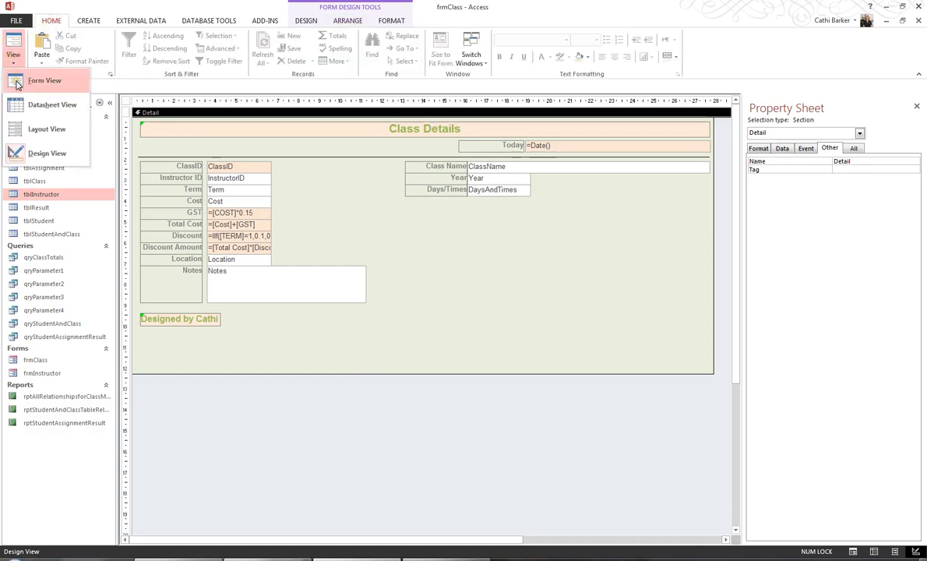
left_click(18, 82)
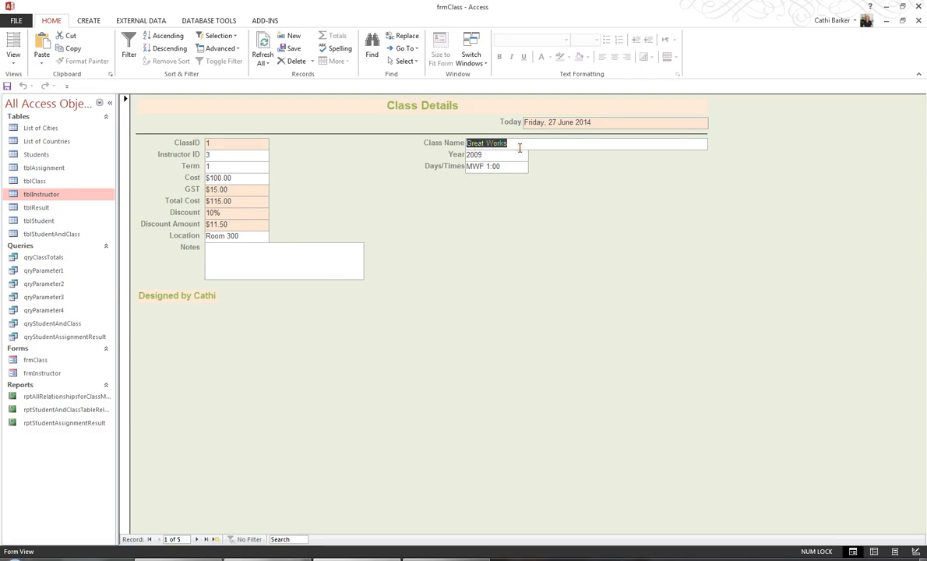
key("Tab")
key("Tab")
key("Tab")
key("Tab")
key("Tab")
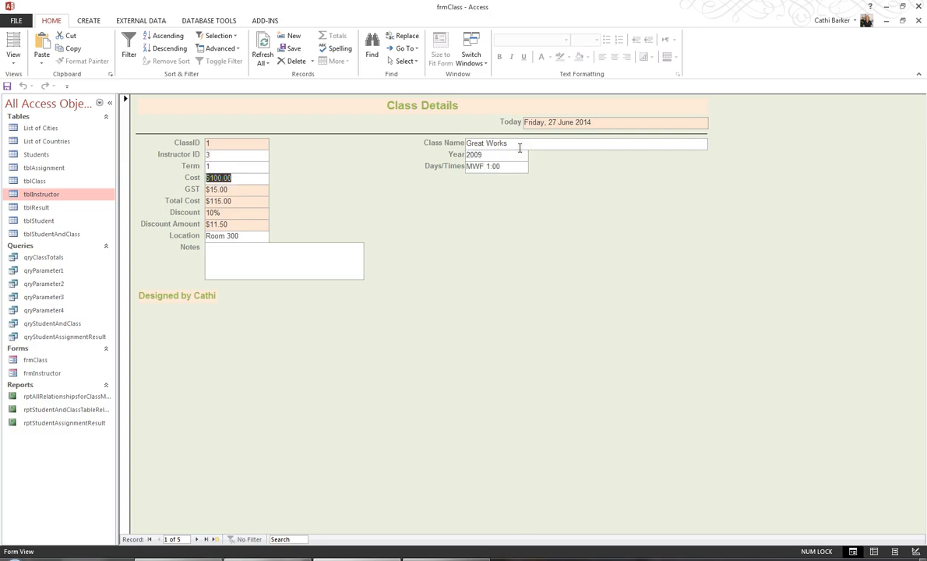
key("Tab")
key("Tab")
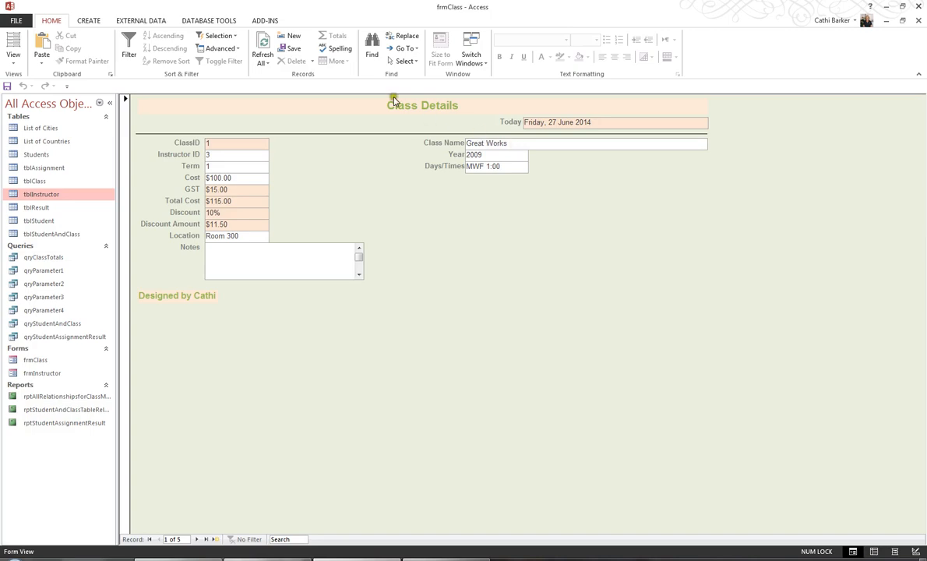
- Return the form to Design View and add Form Header and Form Footer sections
left_click(17, 62)
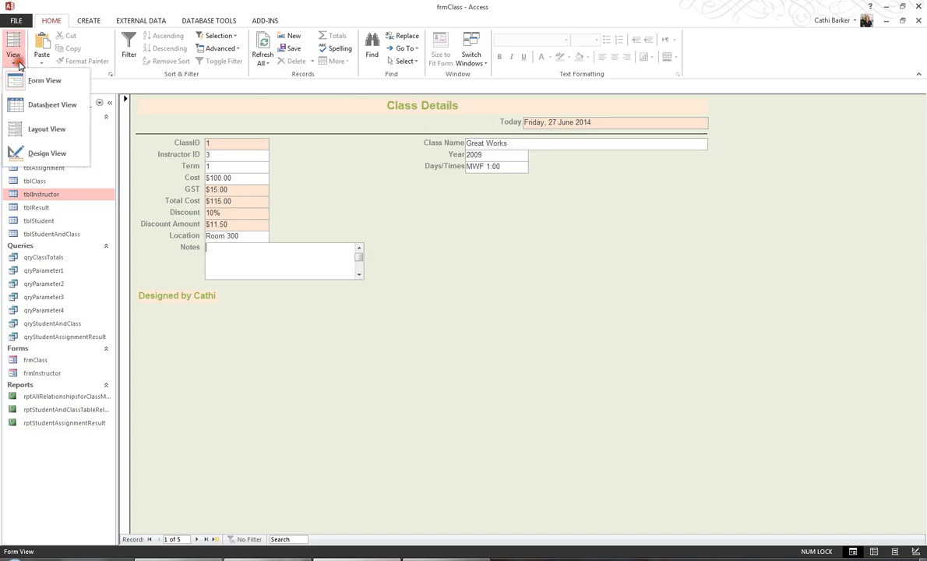
left_click(35, 153)
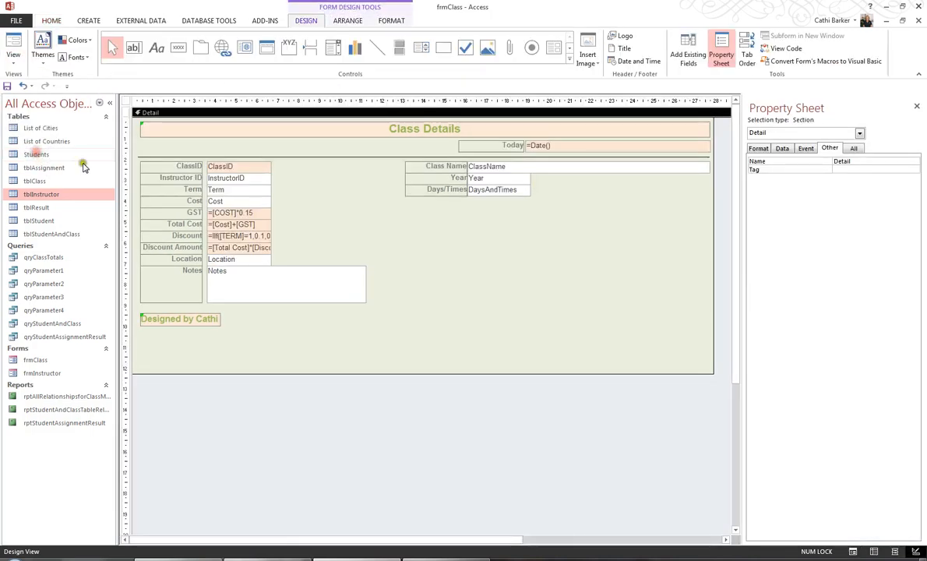
right_click(471, 269)
right_click(414, 248)
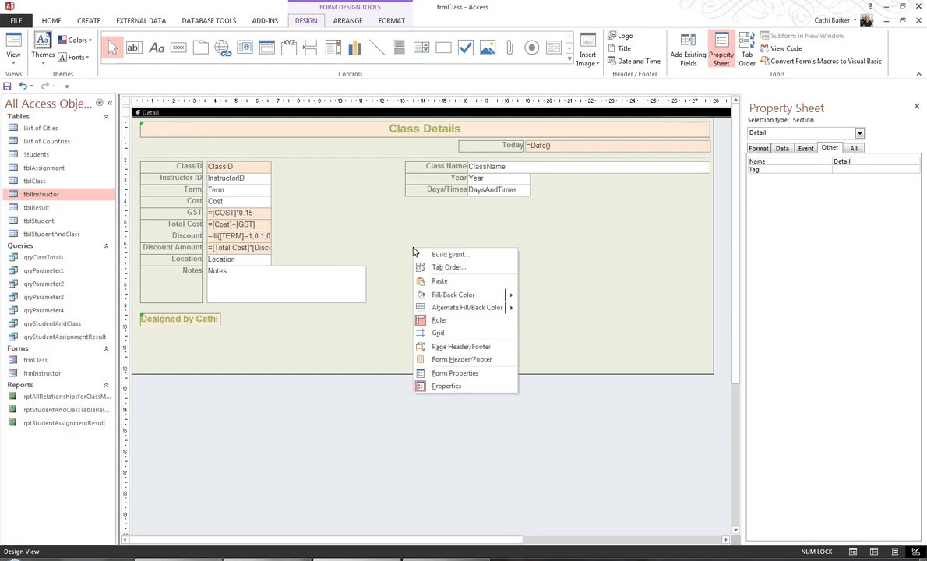
left_click(461, 360)
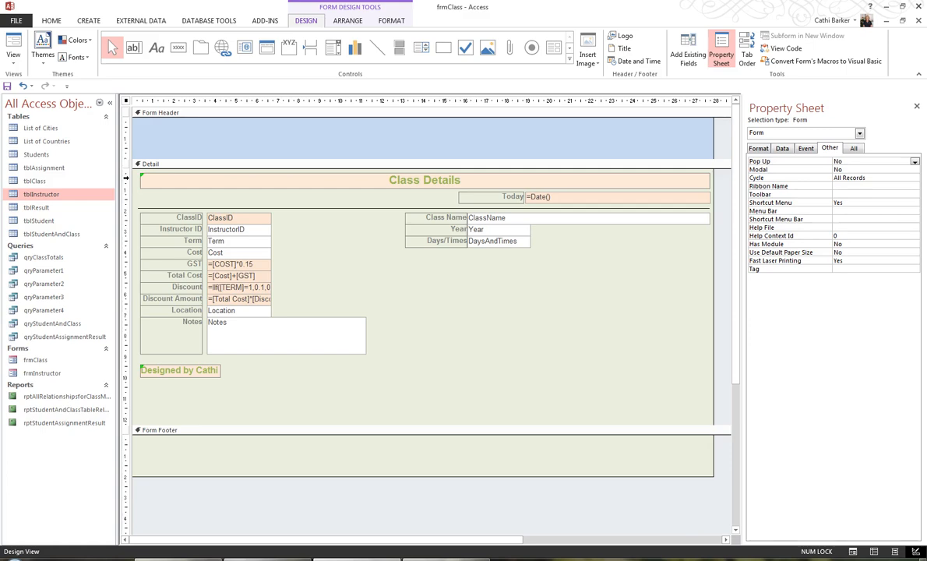
- Move the Class Details title, the Today date control and the horizontal line from the Detail section into the Form Header
left_click_drag(126, 178, 125, 210)
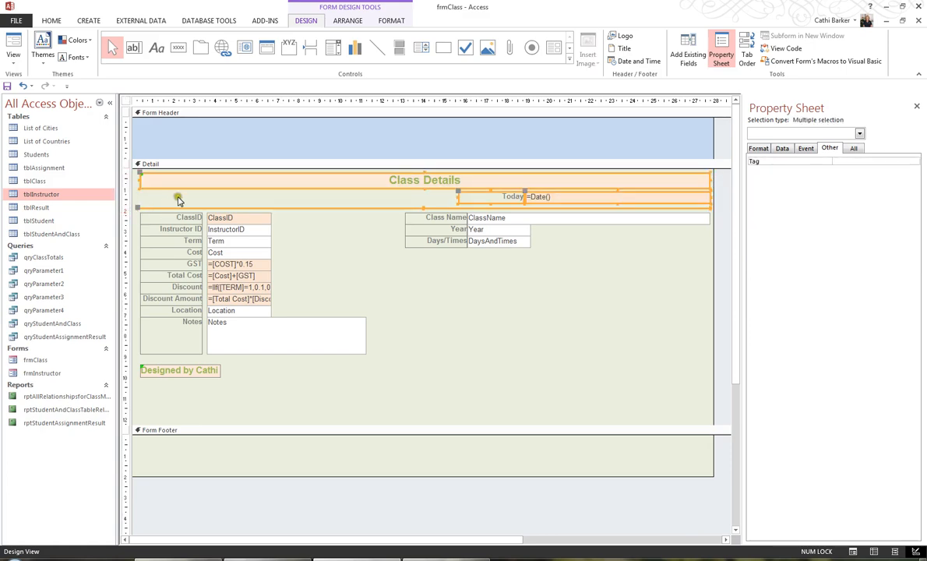
left_click_drag(174, 186, 175, 130)
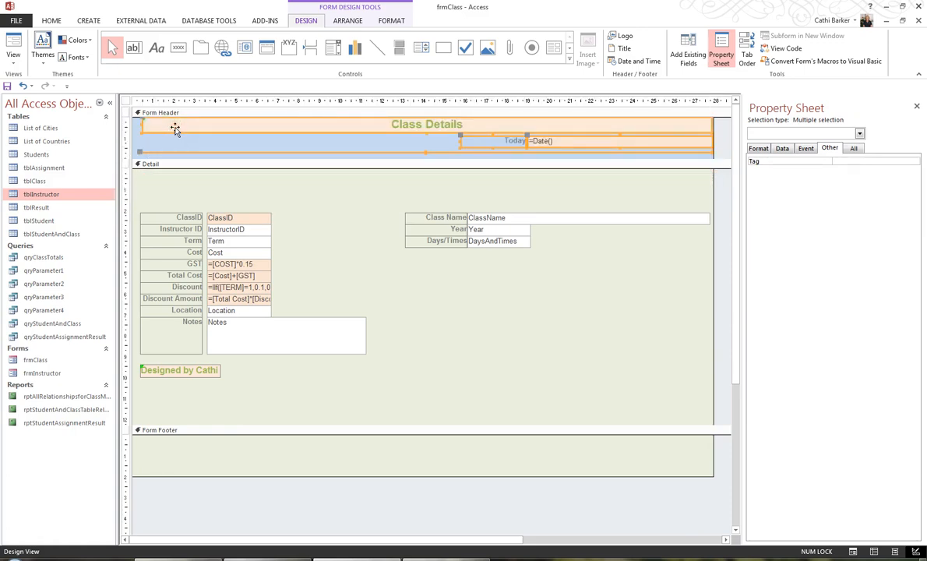
left_click(375, 196)
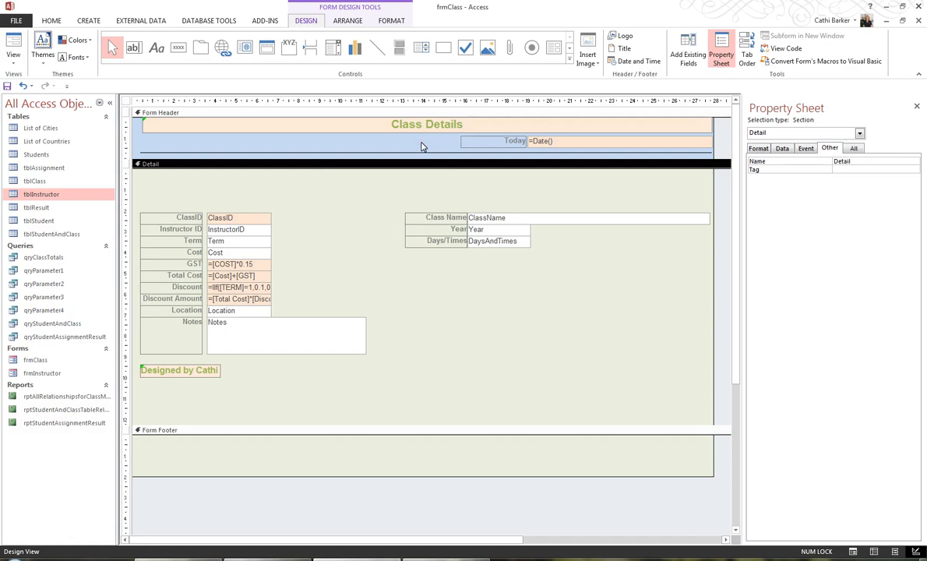
- Fill the Form Header section with the theme colour Accent 6, Lighter 80%
left_click(422, 146)
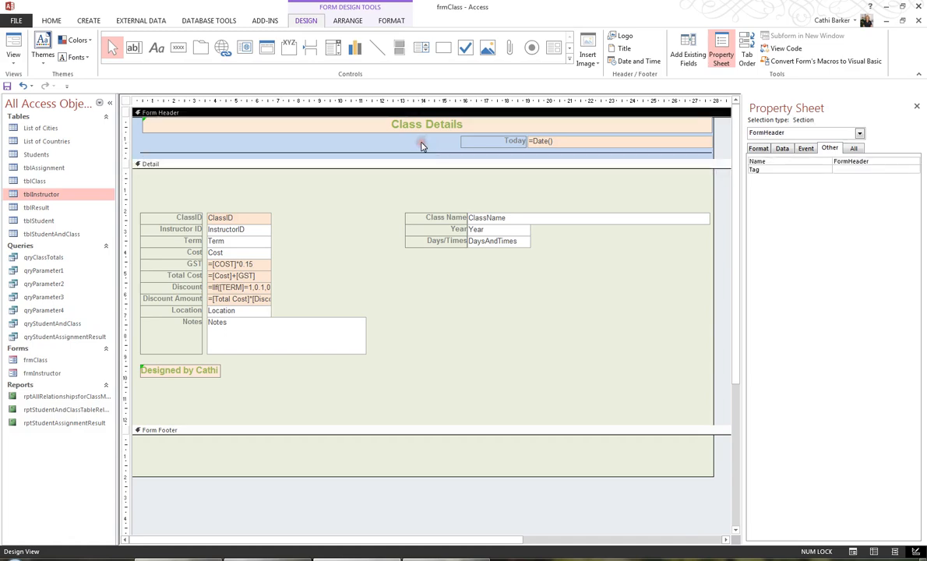
left_click(393, 22)
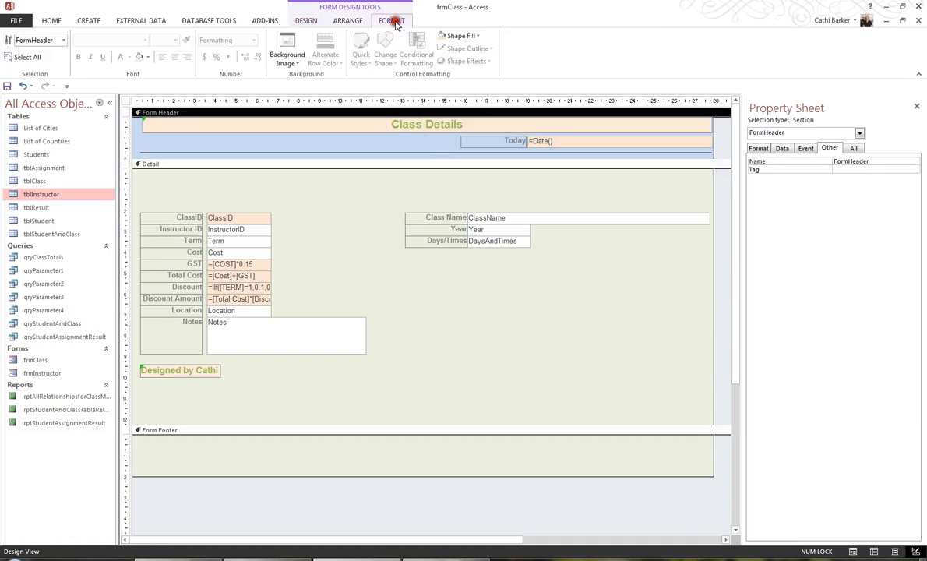
left_click(477, 37)
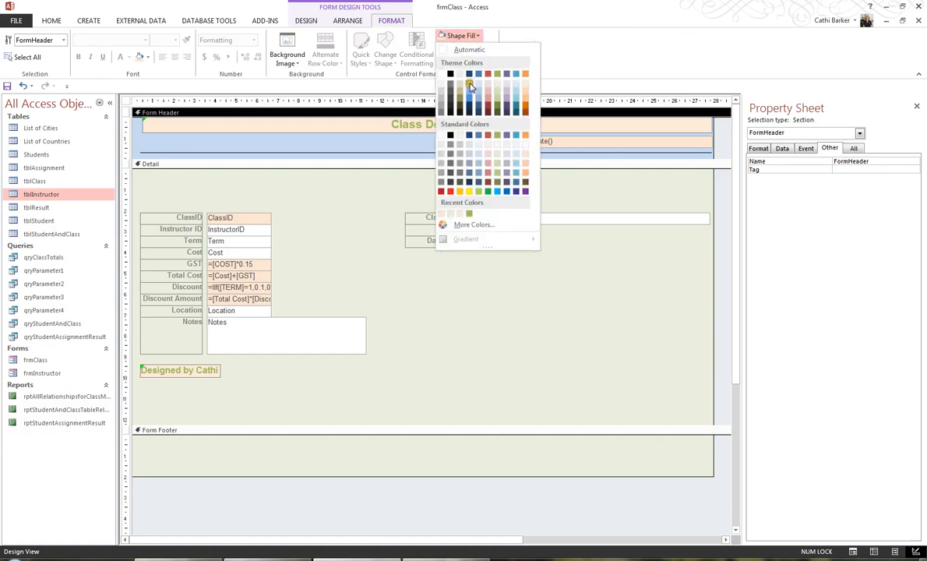
left_click(526, 85)
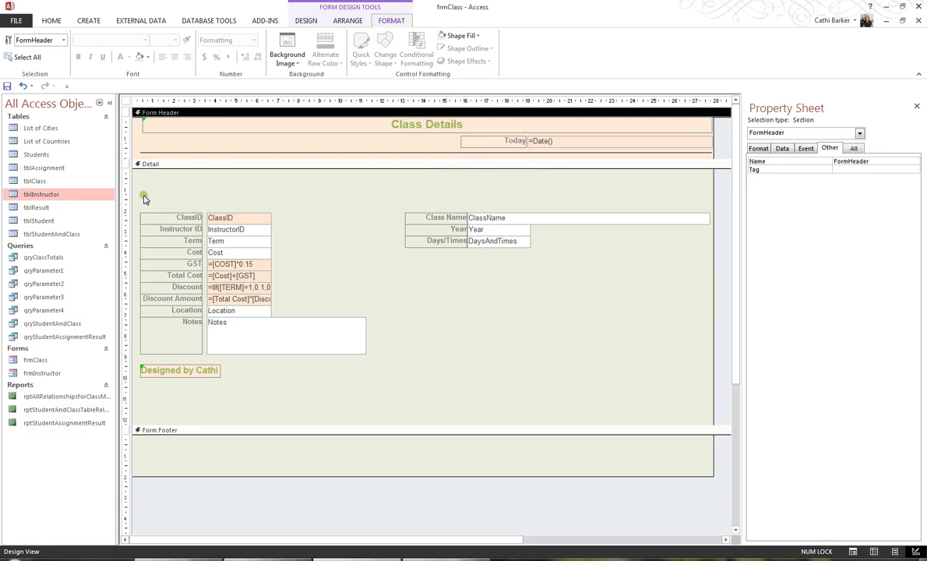
- Move all the controls in the Detail section up to close the gap beneath the Detail bar
left_click_drag(143, 199, 601, 382)
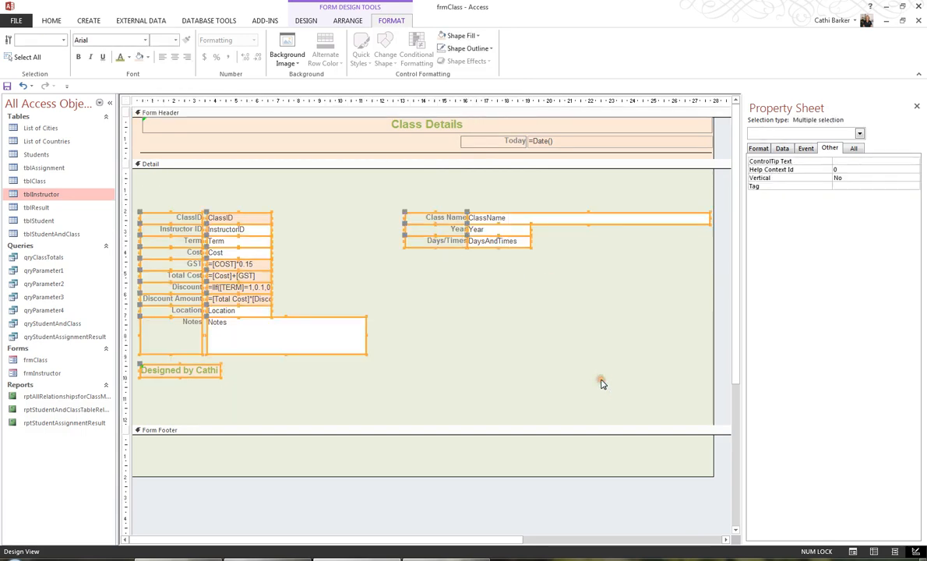
key("Up")
key("Up")
key("Up")
key("Up")
key("Up")
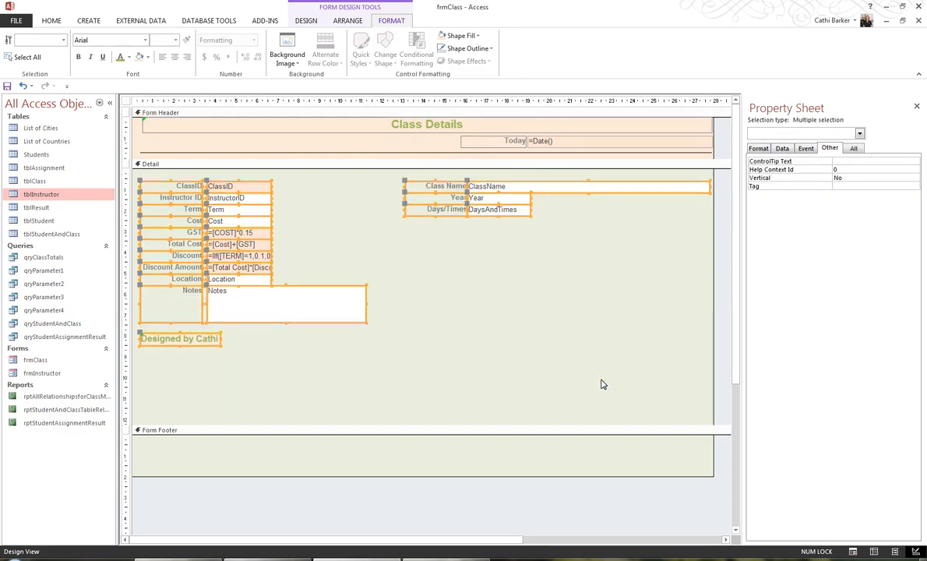
key("Up")
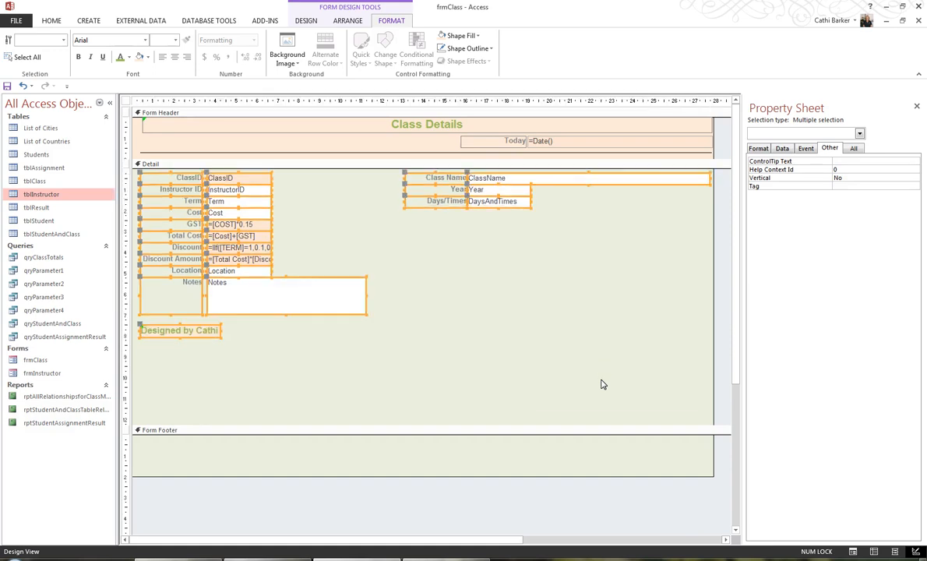
left_click(370, 334)
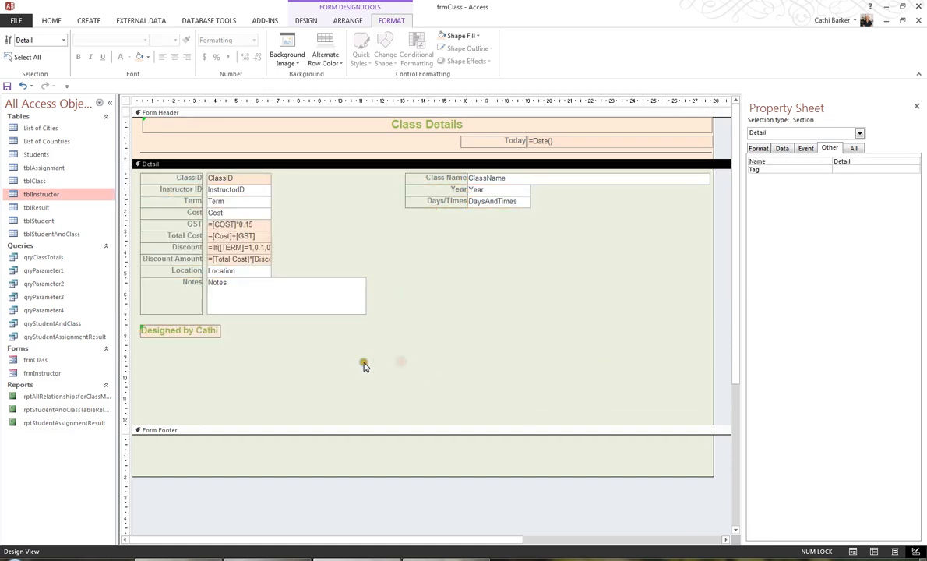
- Move the "Designed by" label into the Form Footer and shorten the Detail and Form Footer sections to fit their contents
mouse_move(199, 340)
left_mouse_down()
mouse_move(194, 333)
mouse_move(205, 445)
mouse_move(193, 448)
mouse_move(193, 479)
mouse_move(215, 326)
left_mouse_up()
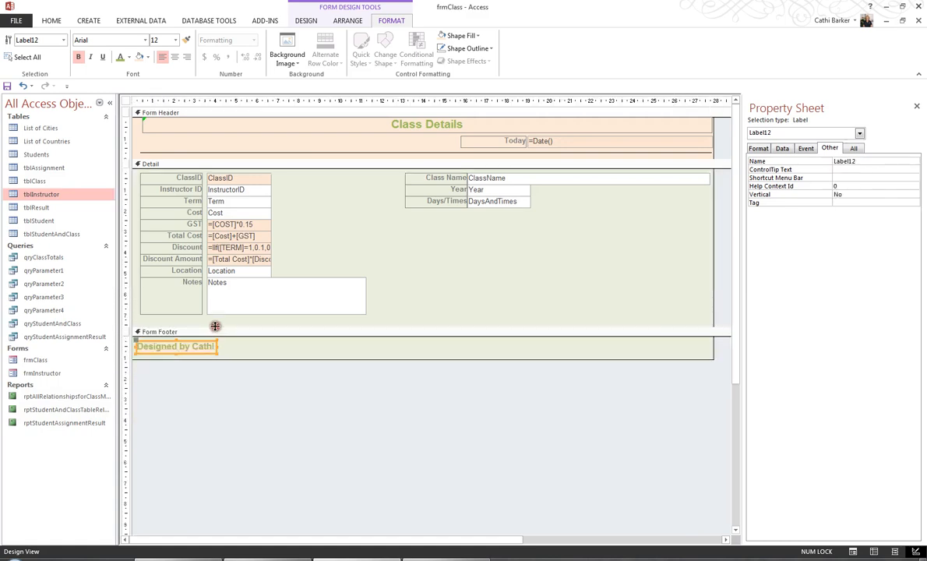
left_click(509, 293)
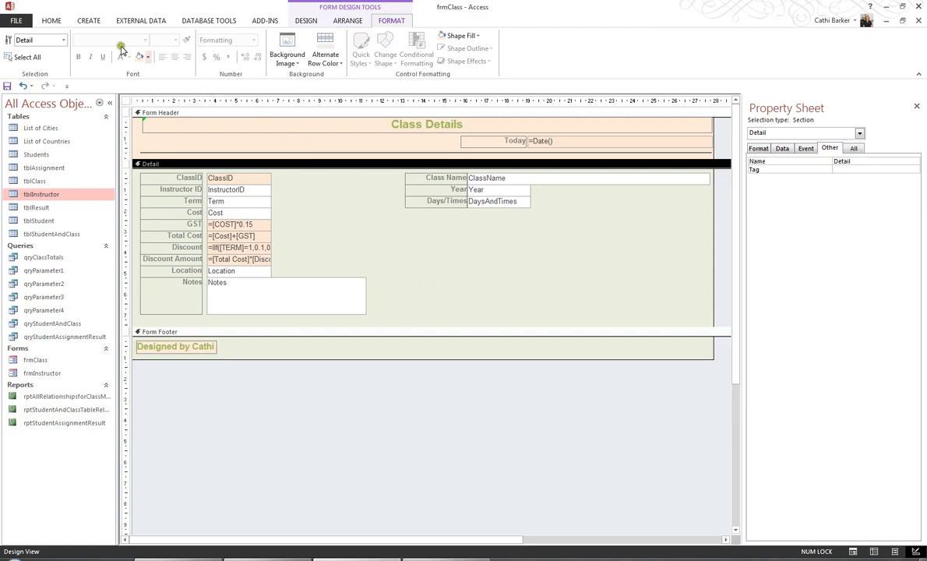
- Display the form in Form View to check its header and footer, and return to Design View
left_click(51, 21)
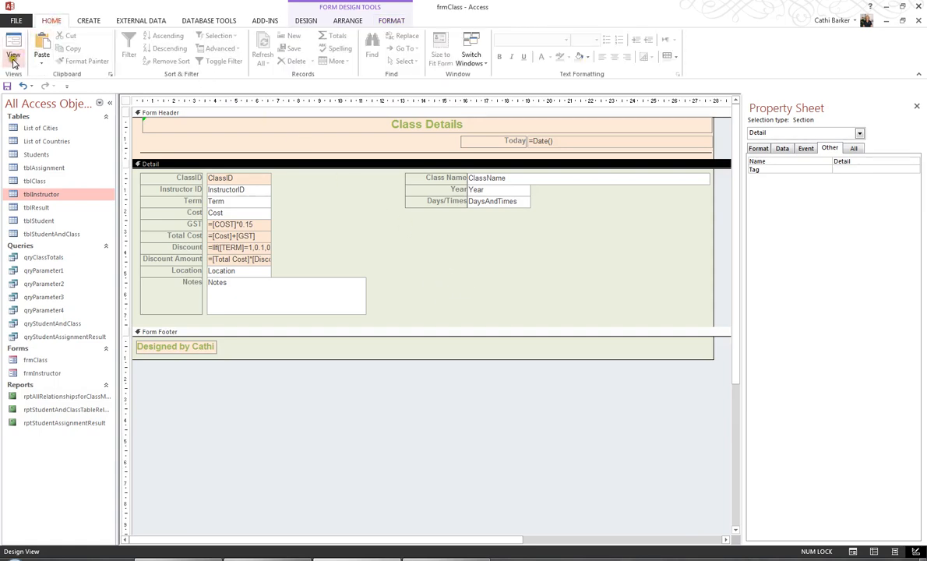
left_click(13, 54)
left_click(21, 84)
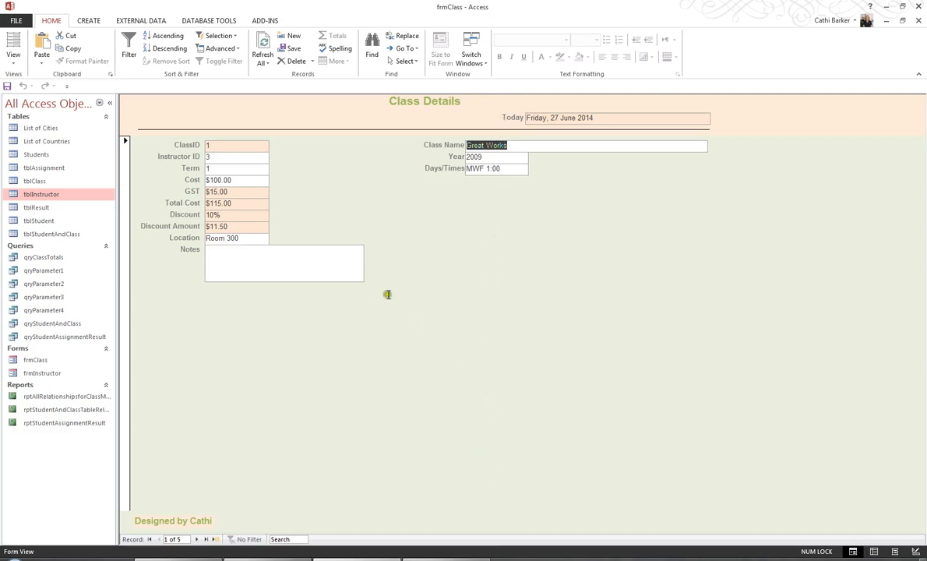
left_click(12, 66)
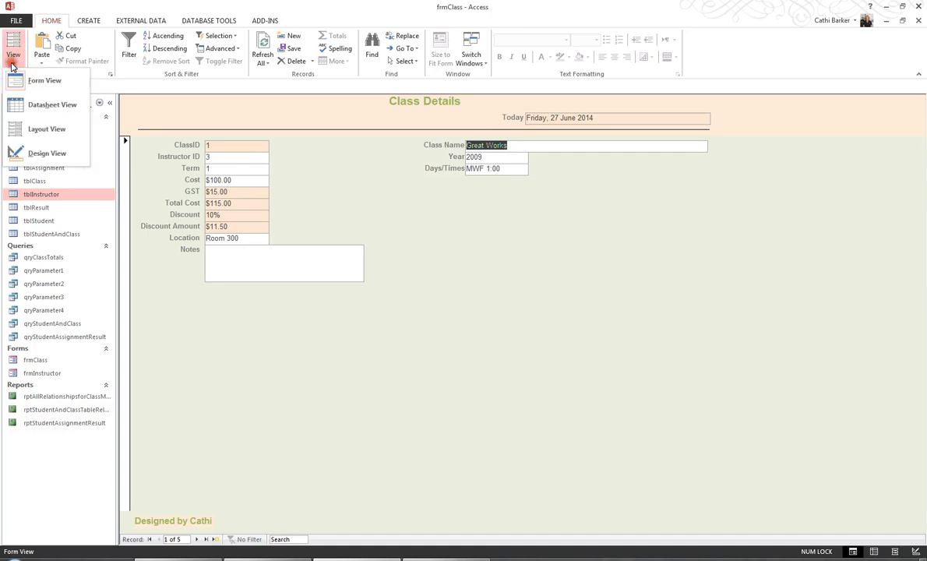
left_click(35, 152)
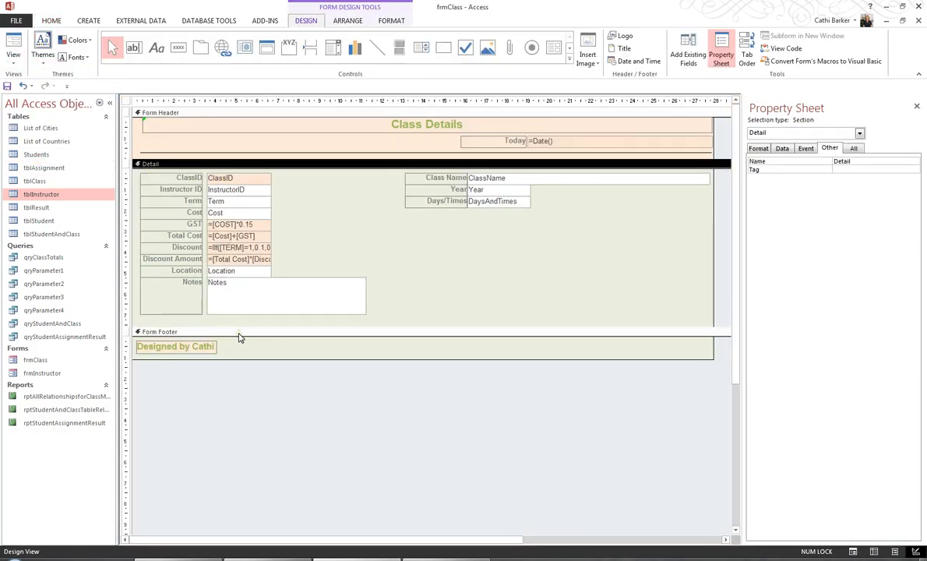
- Review the Form Header's Display When options in its full property list and keep Always selected
left_click(160, 114)
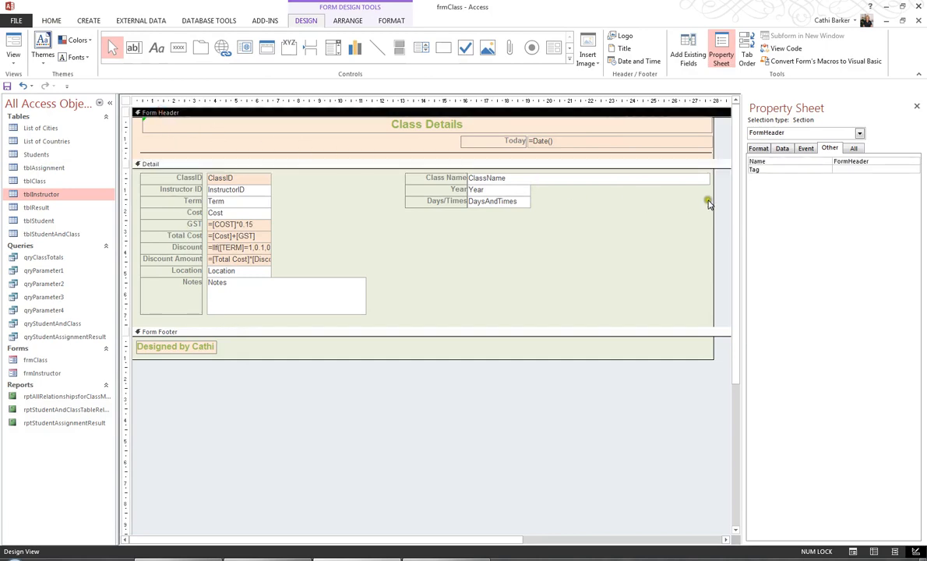
left_click(855, 149)
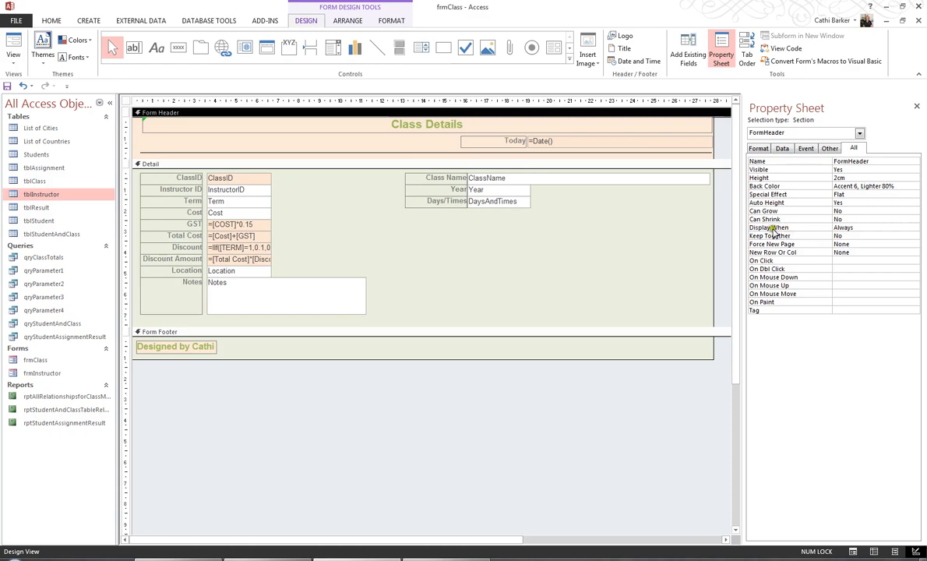
left_click(851, 228)
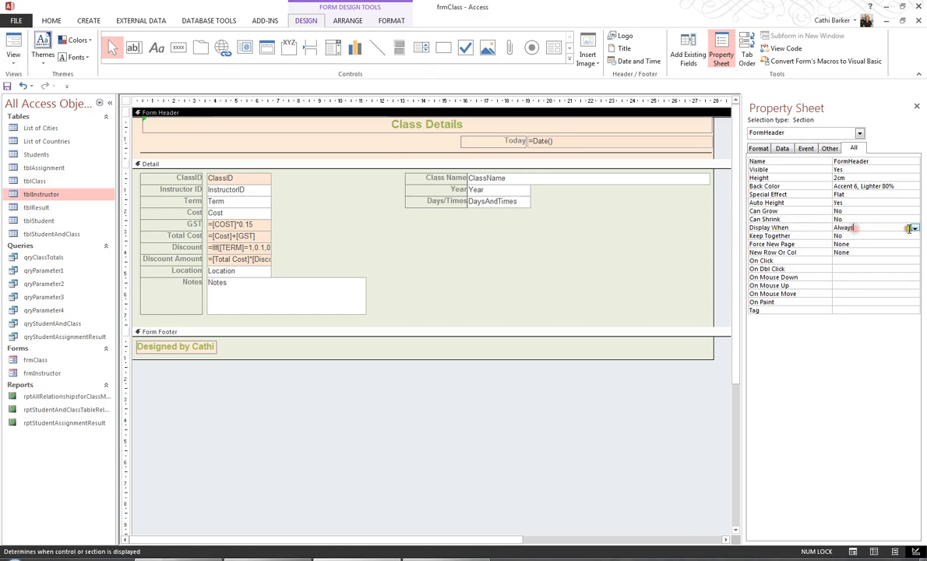
left_click(915, 229)
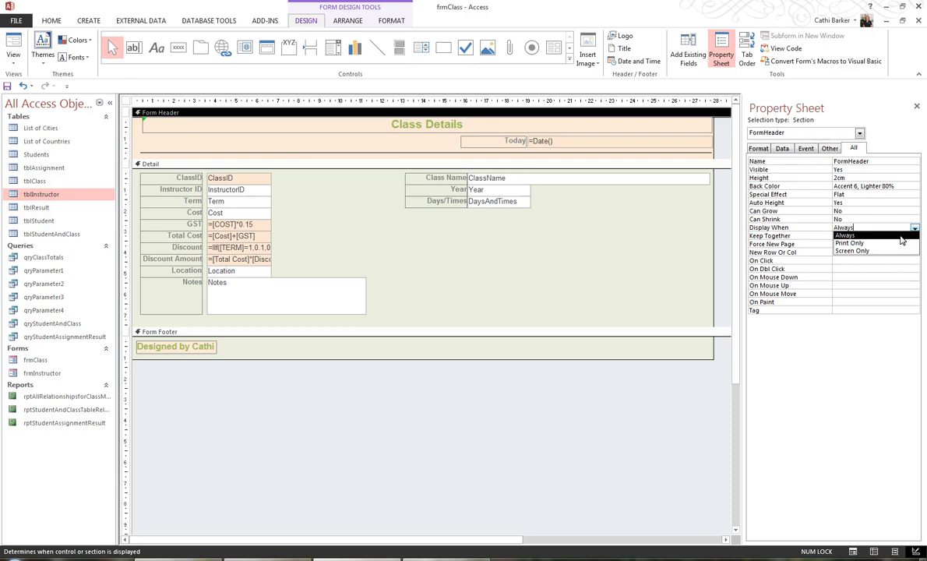
left_click(900, 235)
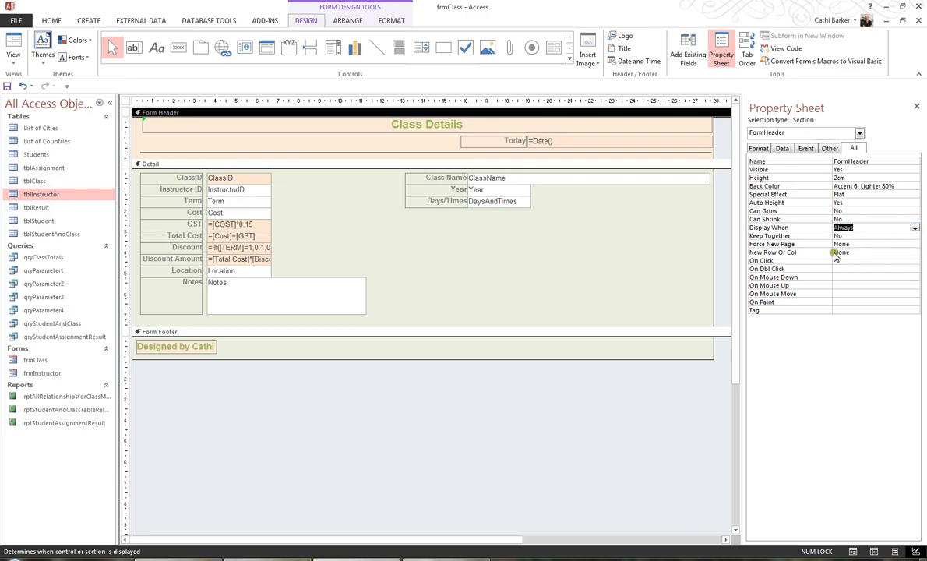
- Add Page Header and Page Footer sections to the form and collapse both to zero height
right_click(439, 268)
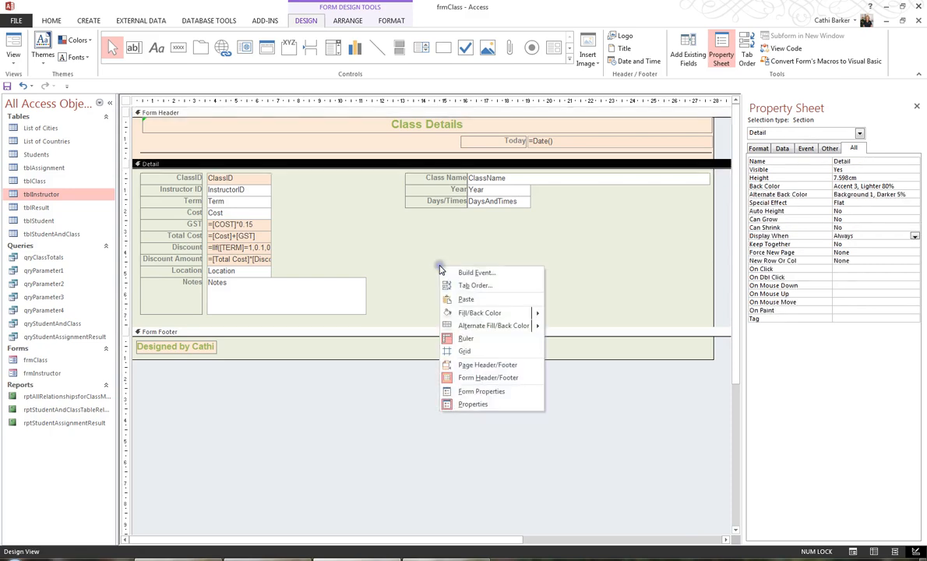
left_click(476, 365)
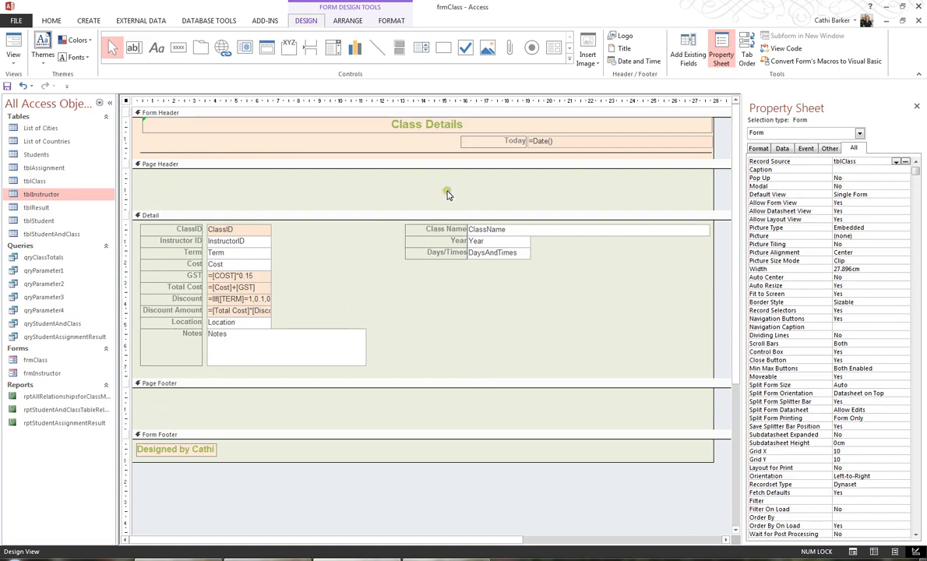
left_click(262, 165)
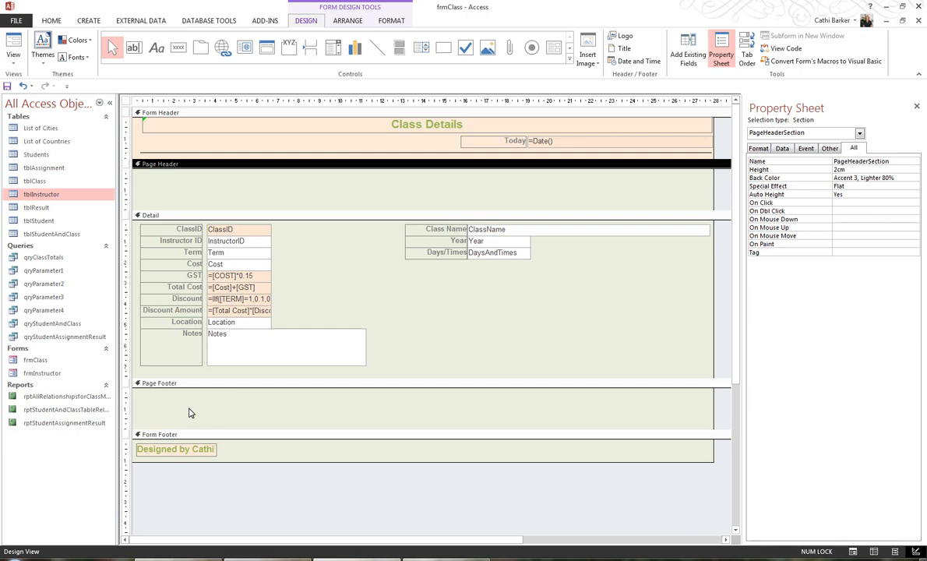
left_click(273, 191)
left_click_drag(294, 208, 294, 165)
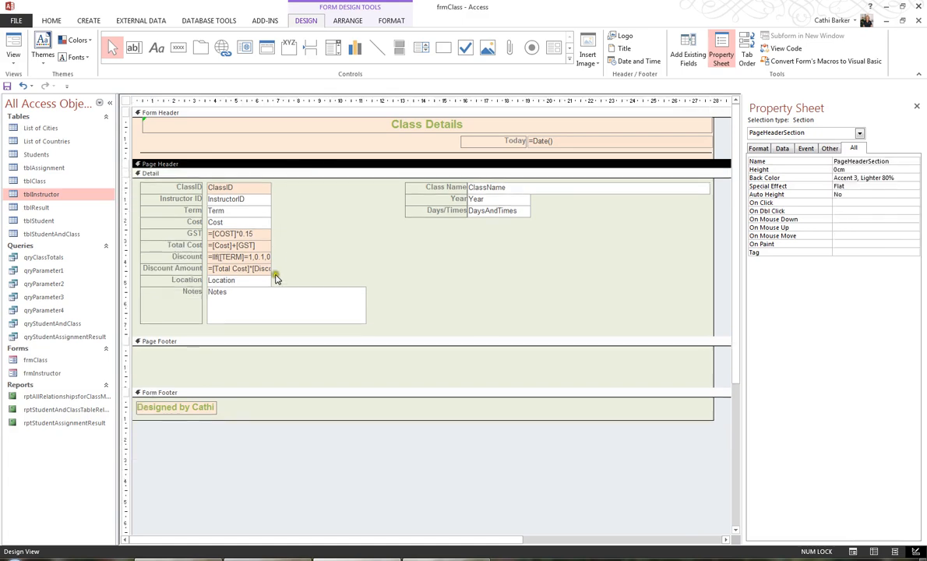
left_click_drag(256, 388, 257, 339)
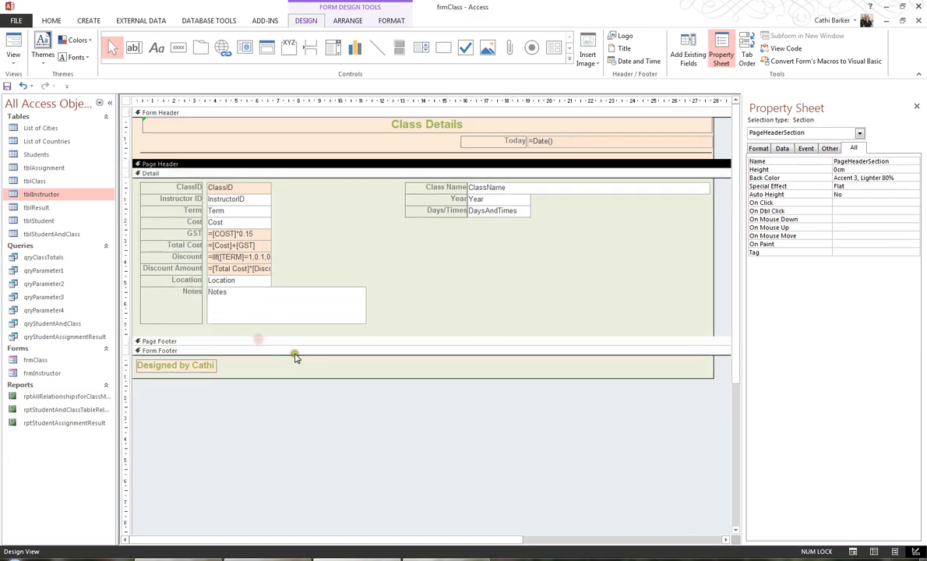
right_click(449, 265)
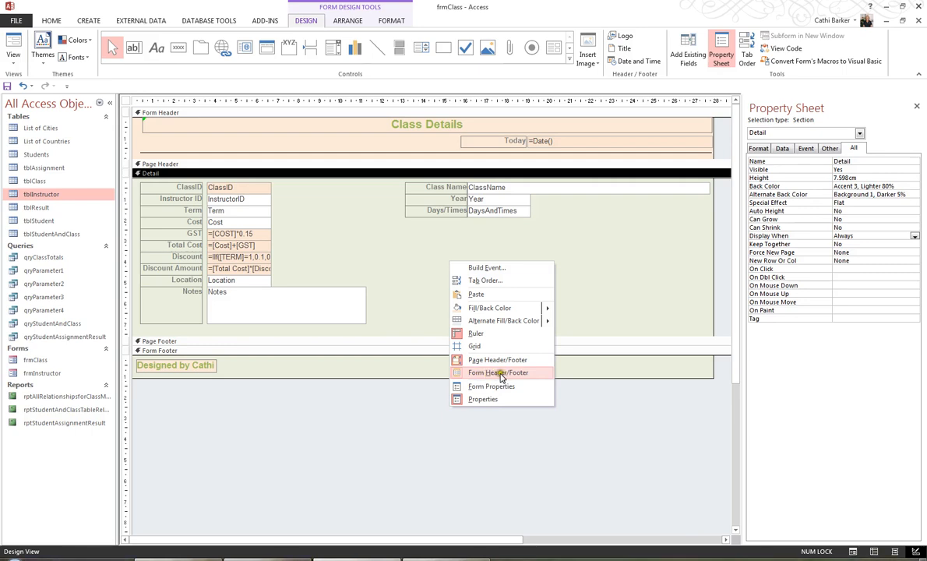
left_click(423, 284)
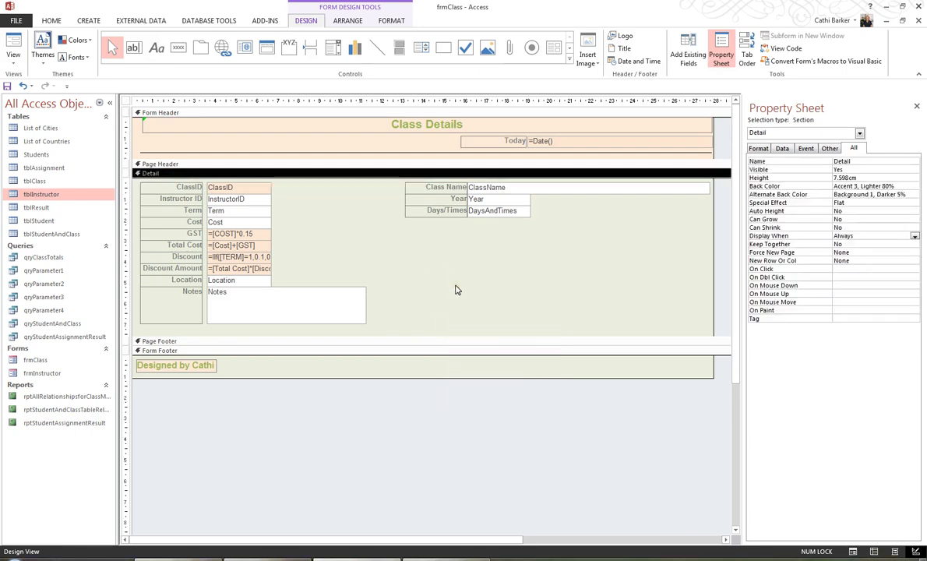